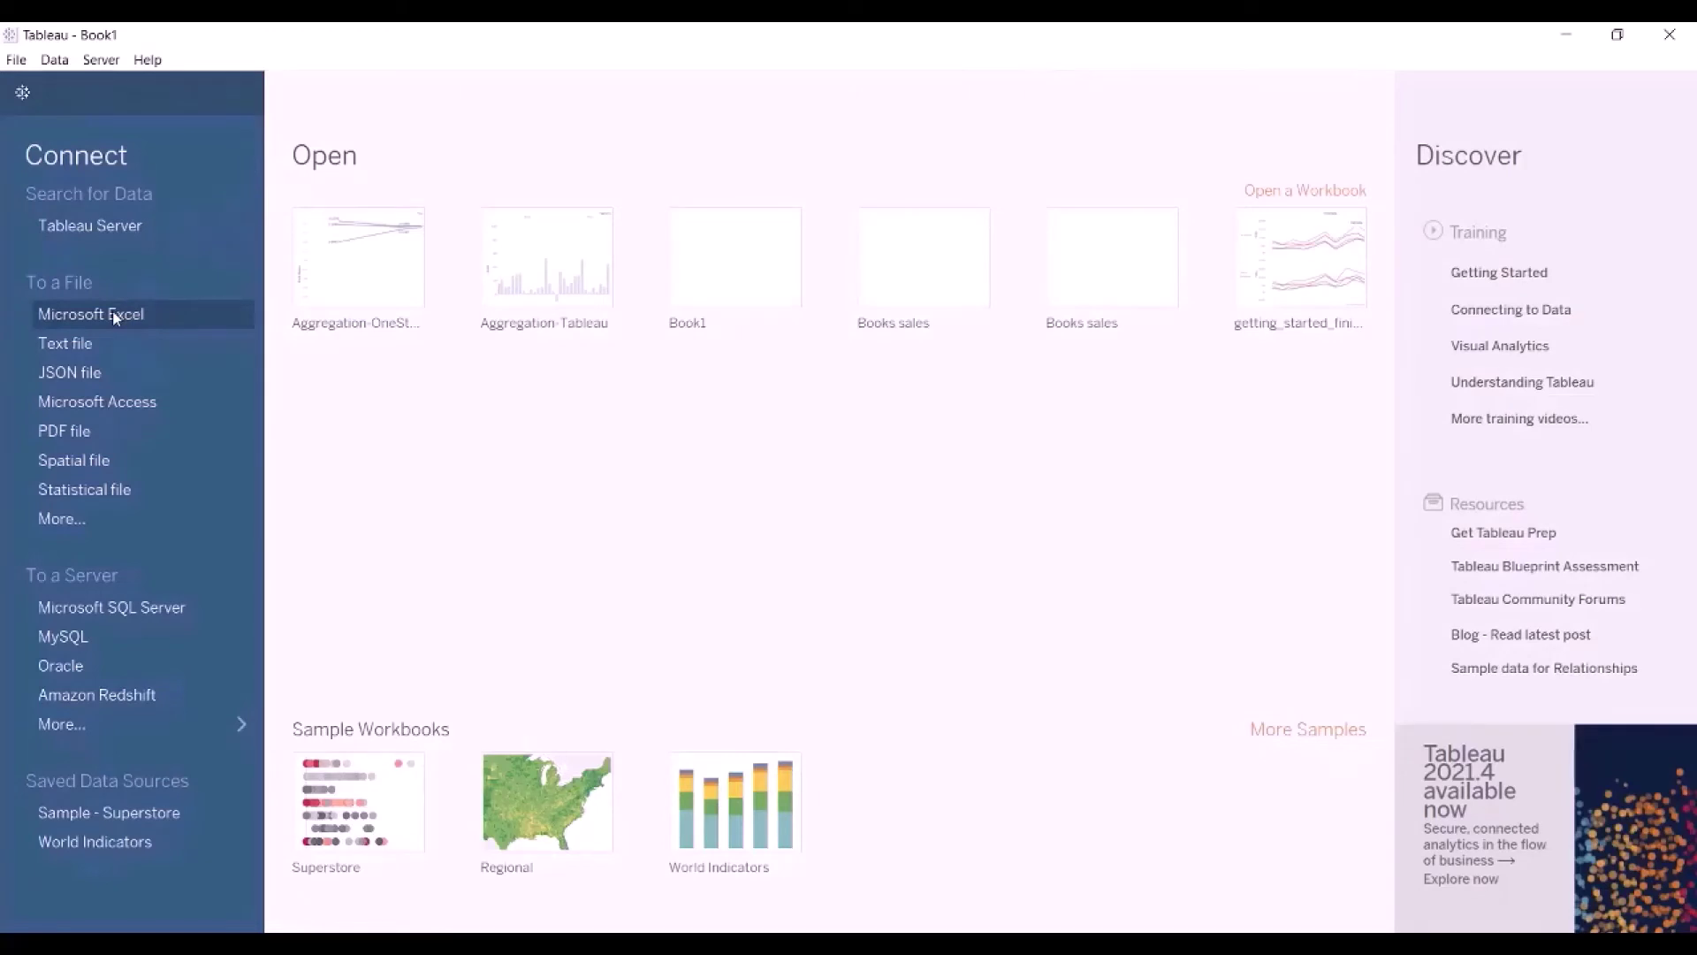
Connect to the OneStore-R1 Excel workbook and enlarge the Orders preview to show more rows and columns.
{"action": "left_click", "coordinate": [113, 309]}
{"action": "left_click", "coordinate": [637, 386]}
{"action": "left_click", "coordinate": [871, 531]}
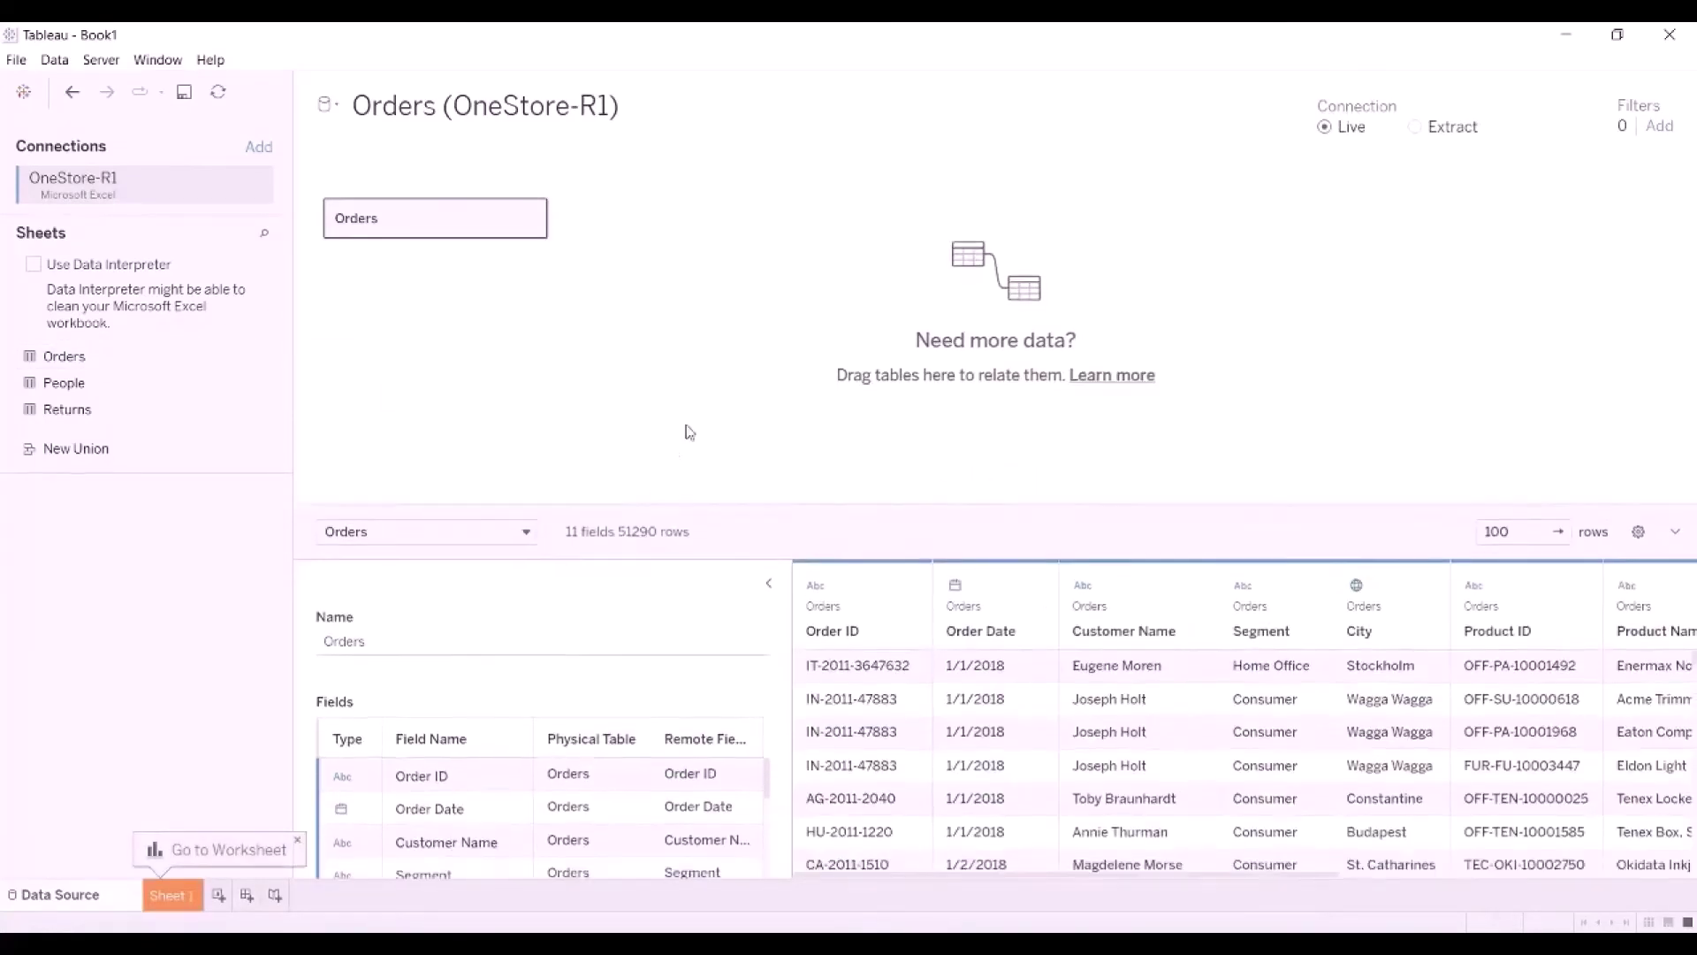
{"action": "left_click_drag", "start_coordinate": [677, 456], "coordinate": [706, 311]}
{"action": "left_click", "coordinate": [768, 389]}
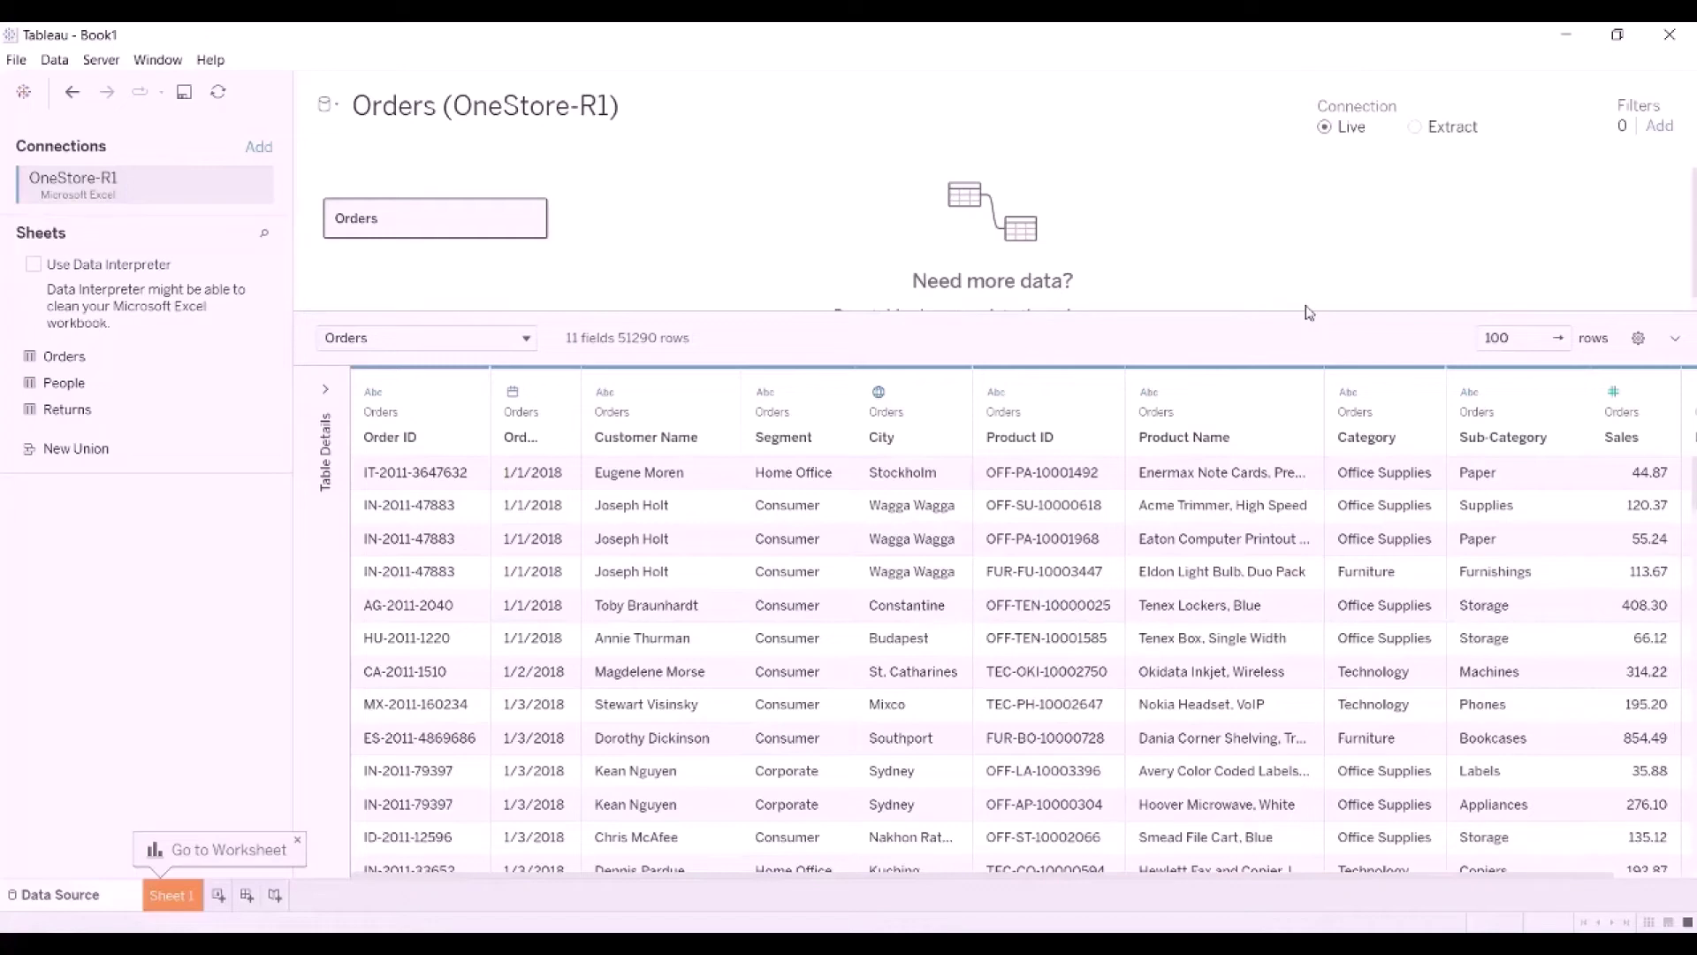
On Sheet 1, plot SUM(Profit) by year of Order Date as a line chart.
{"action": "left_click", "coordinate": [173, 895]}
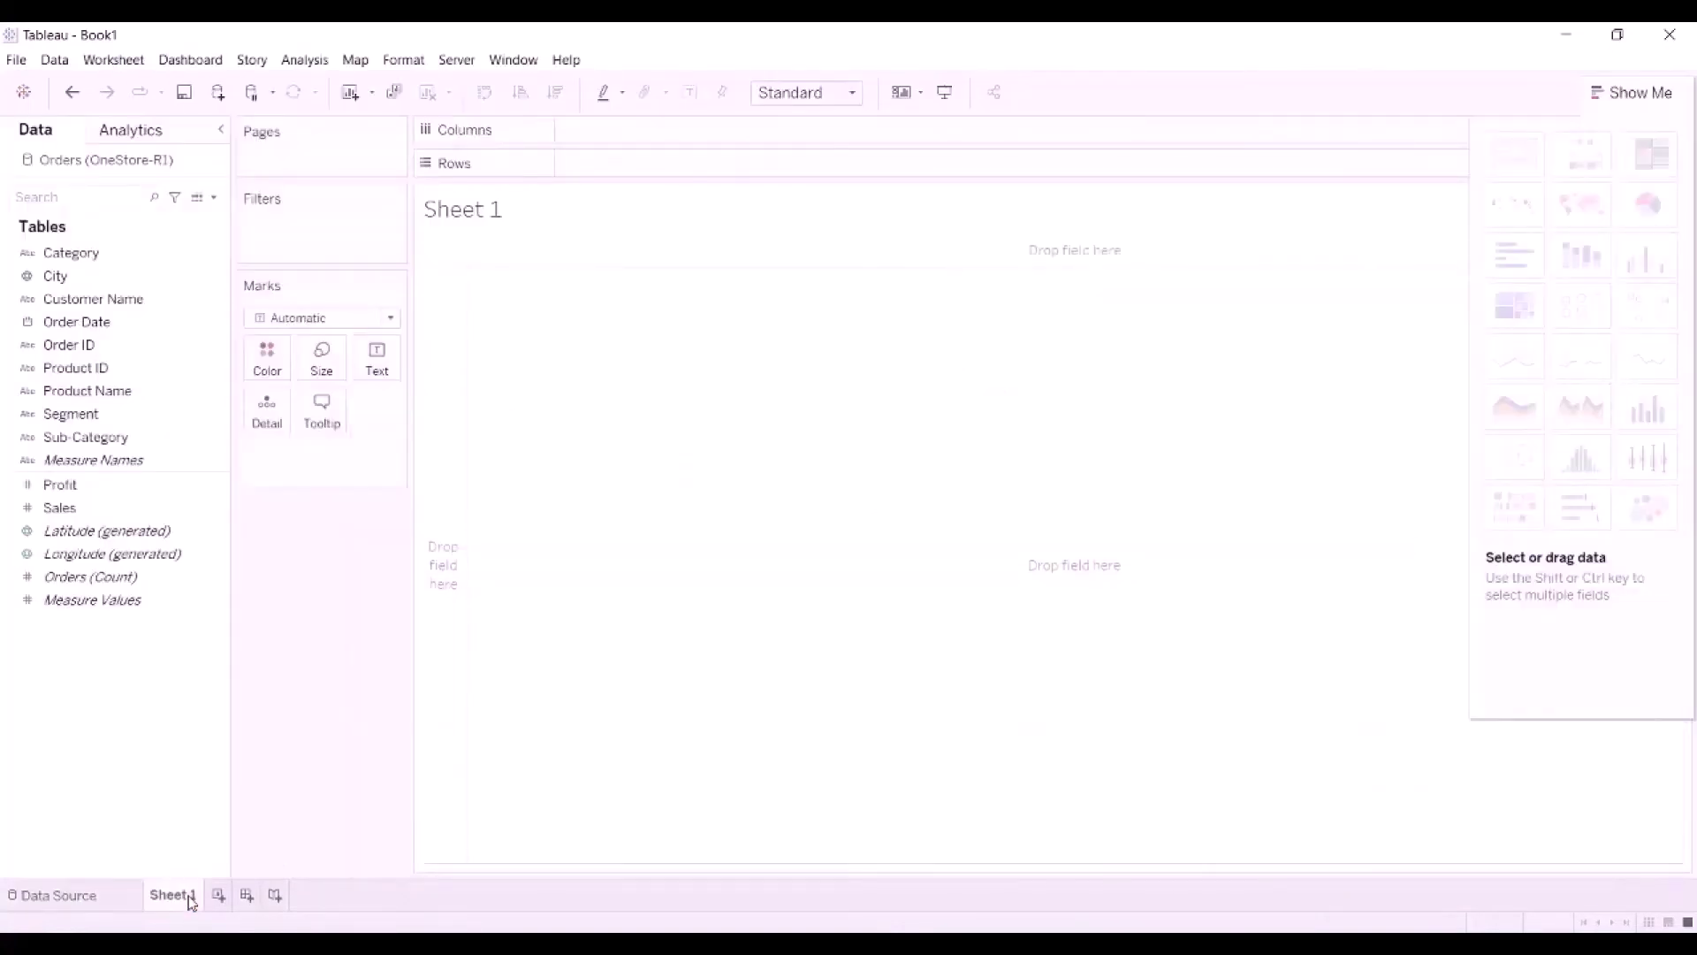
{"action": "left_click", "coordinate": [91, 323]}
{"action": "left_click_drag", "start_coordinate": [91, 324], "coordinate": [645, 136]}
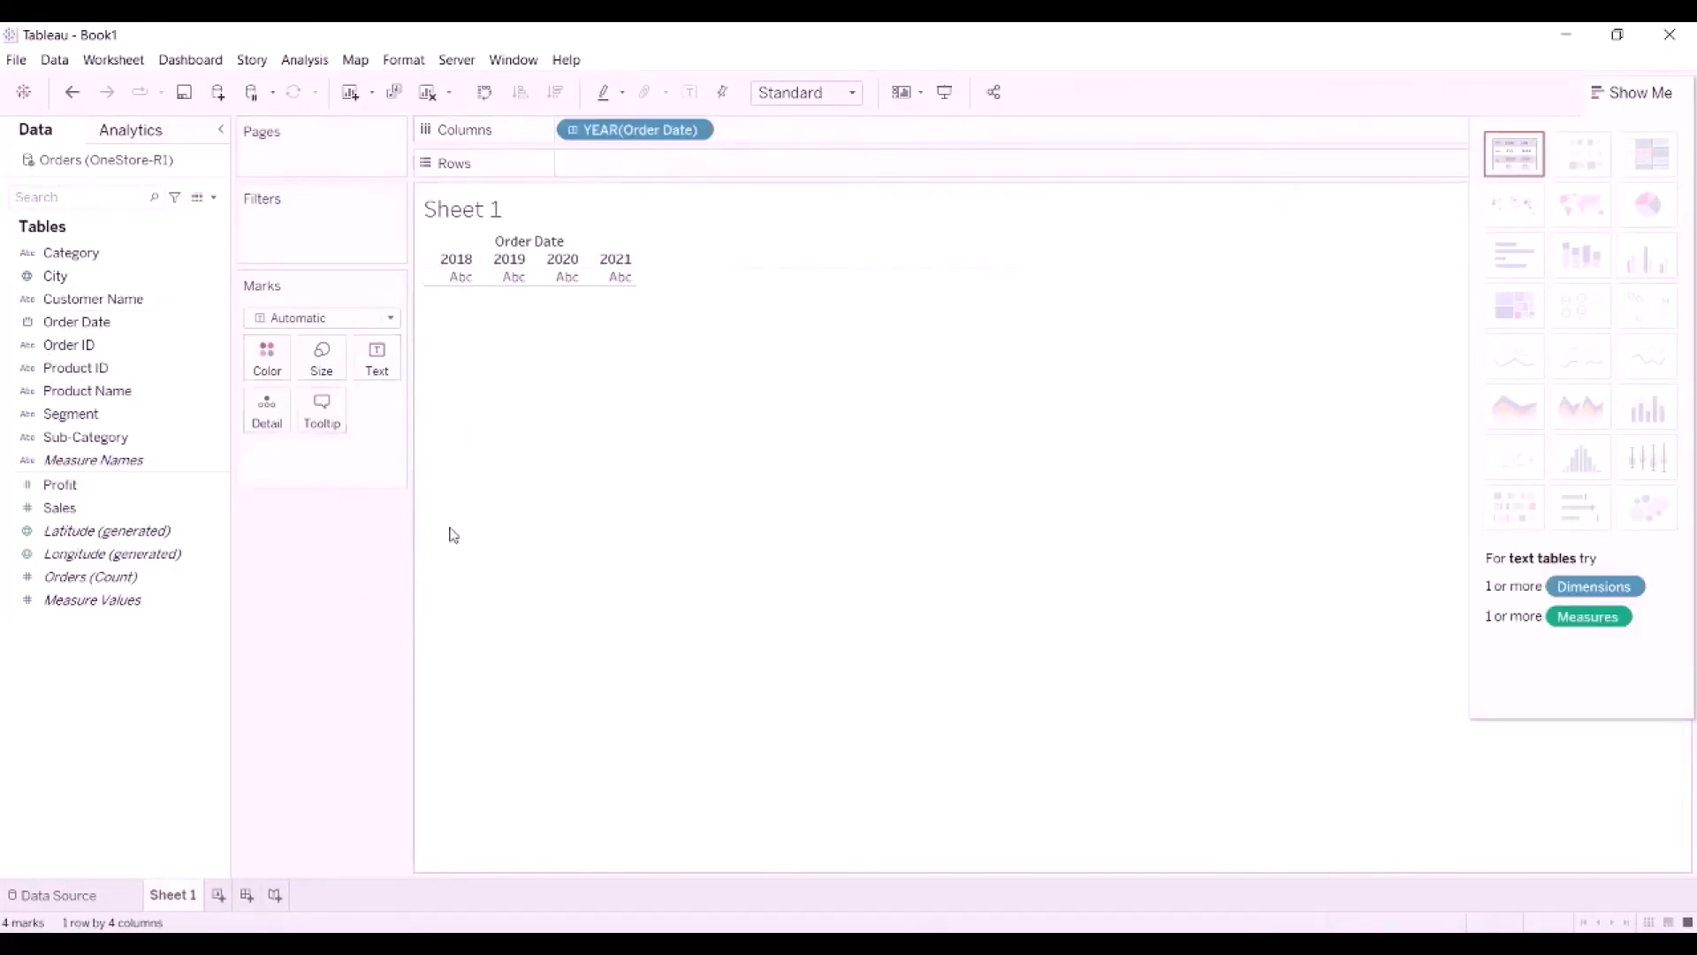
{"action": "left_click_drag", "start_coordinate": [88, 485], "coordinate": [633, 163]}
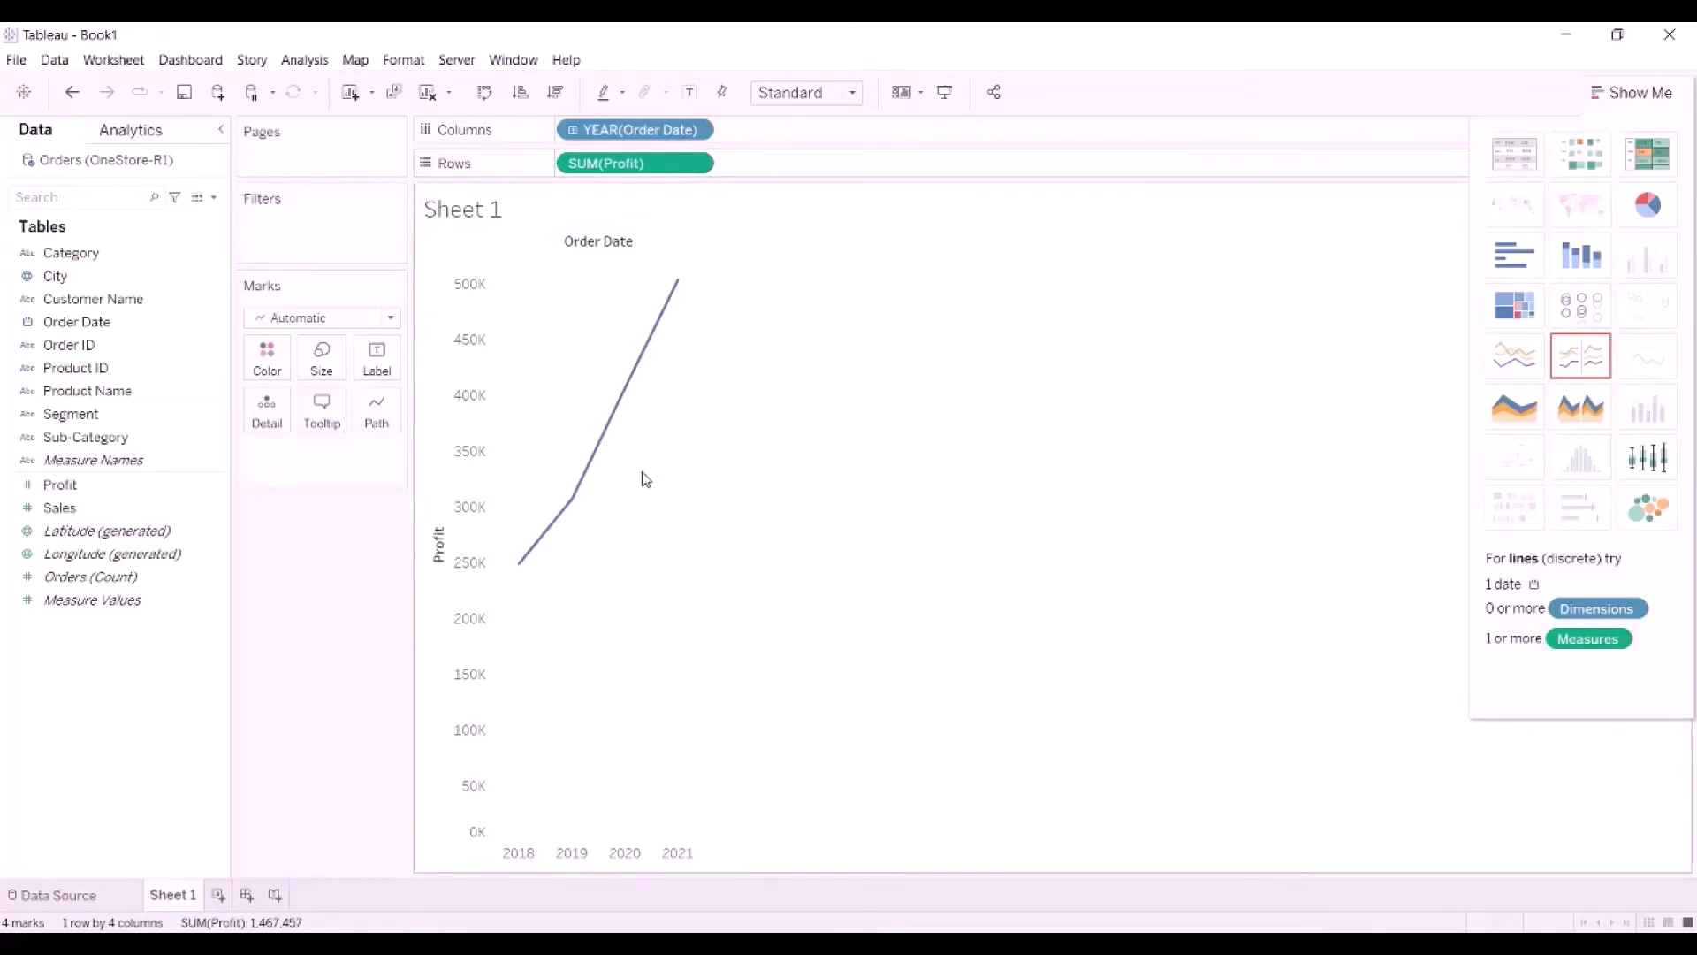
Rename the Sheet 1 title to 'Profit'.
{"action": "double_click", "coordinate": [458, 209]}
{"action": "left_click_drag", "start_coordinate": [852, 428], "coordinate": [652, 420]}
{"action": "type", "text": "Profit"}
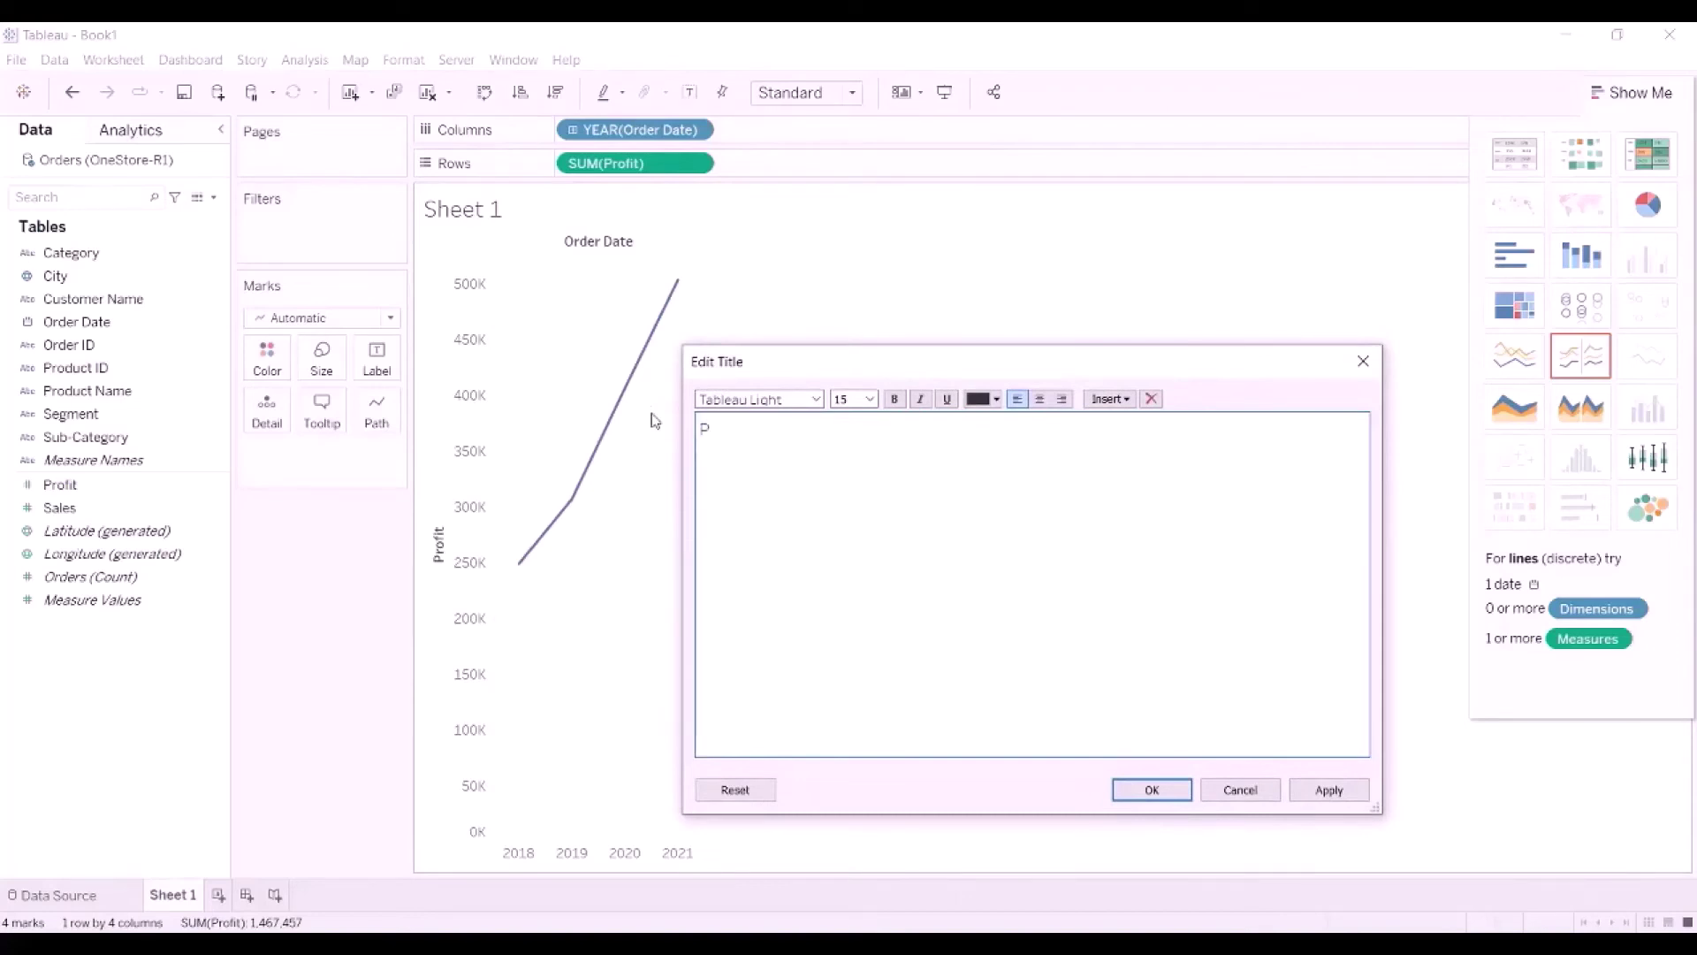
{"action": "left_click", "coordinate": [1152, 789]}
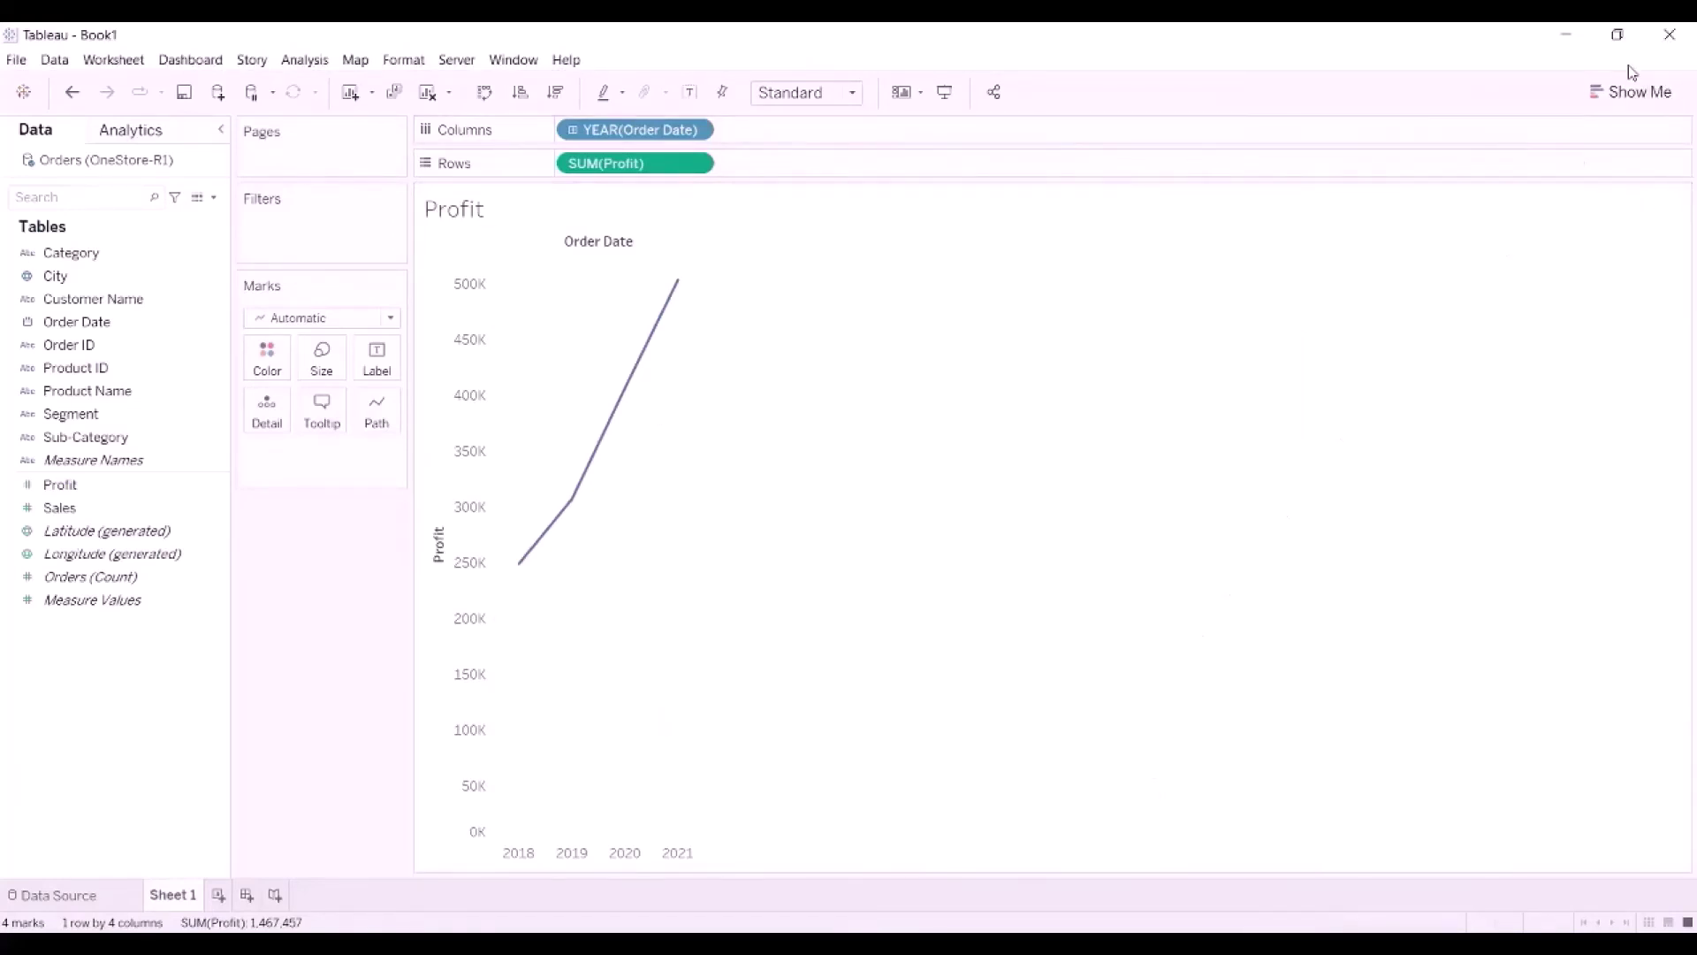
Switch the Profit chart to a text table via Show Me, showing yearly values 2018–2021.
{"action": "left_click", "coordinate": [1614, 92]}
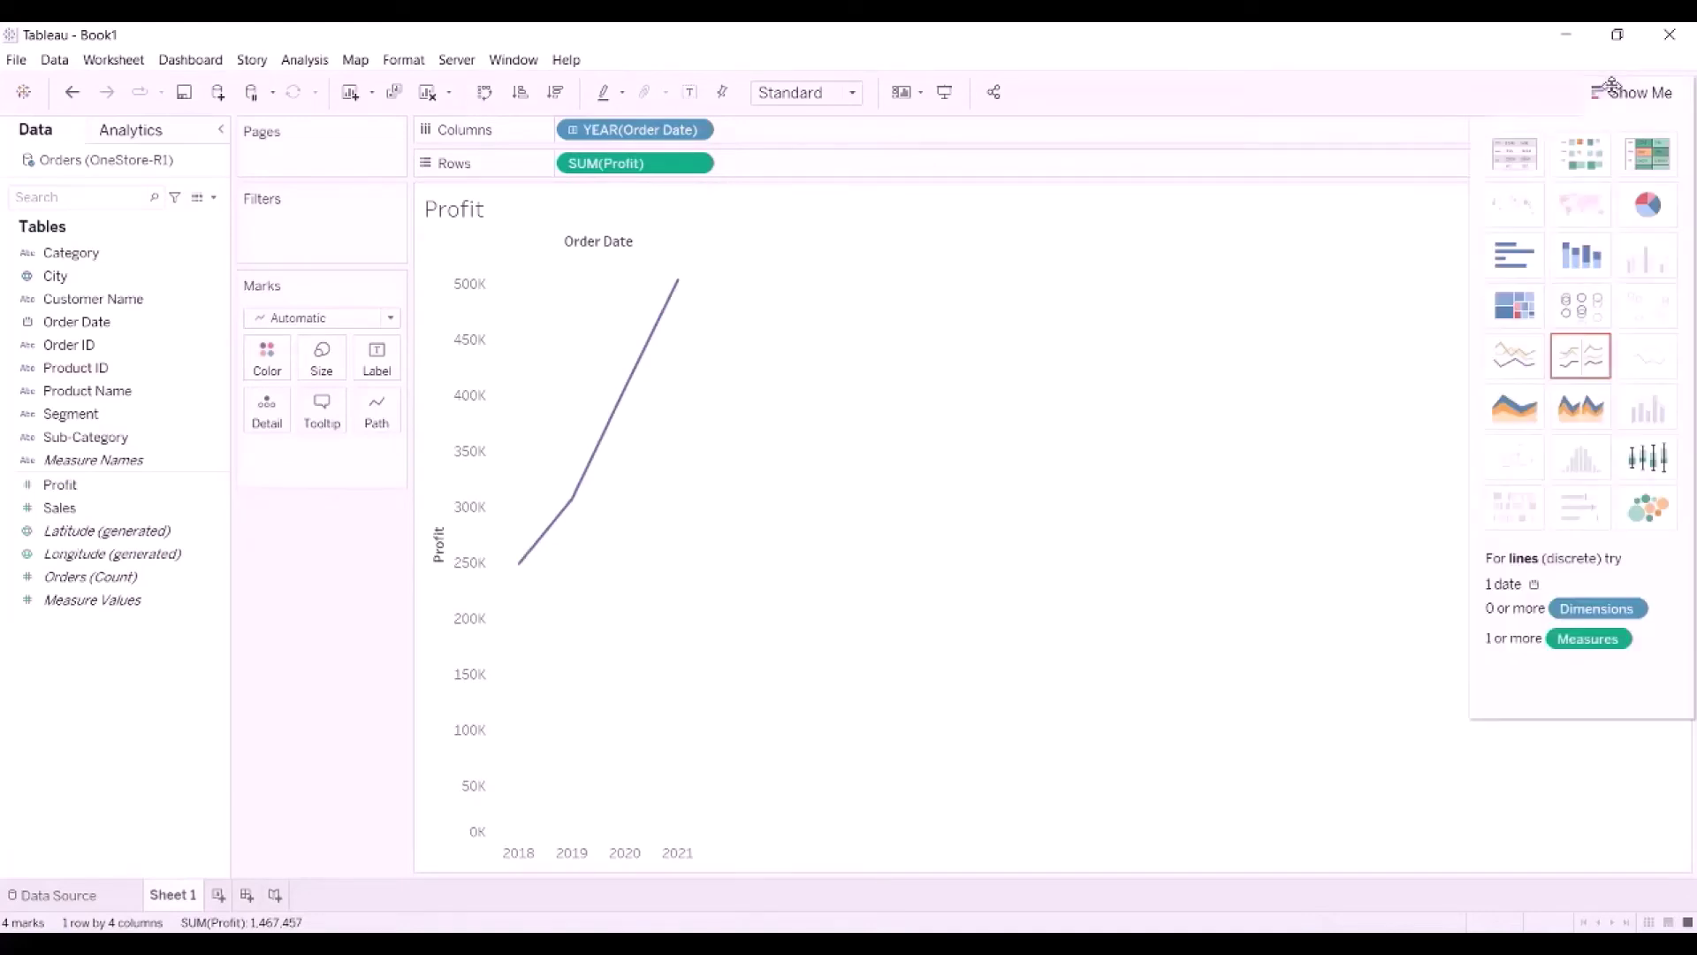
{"action": "left_click", "coordinate": [1511, 155]}
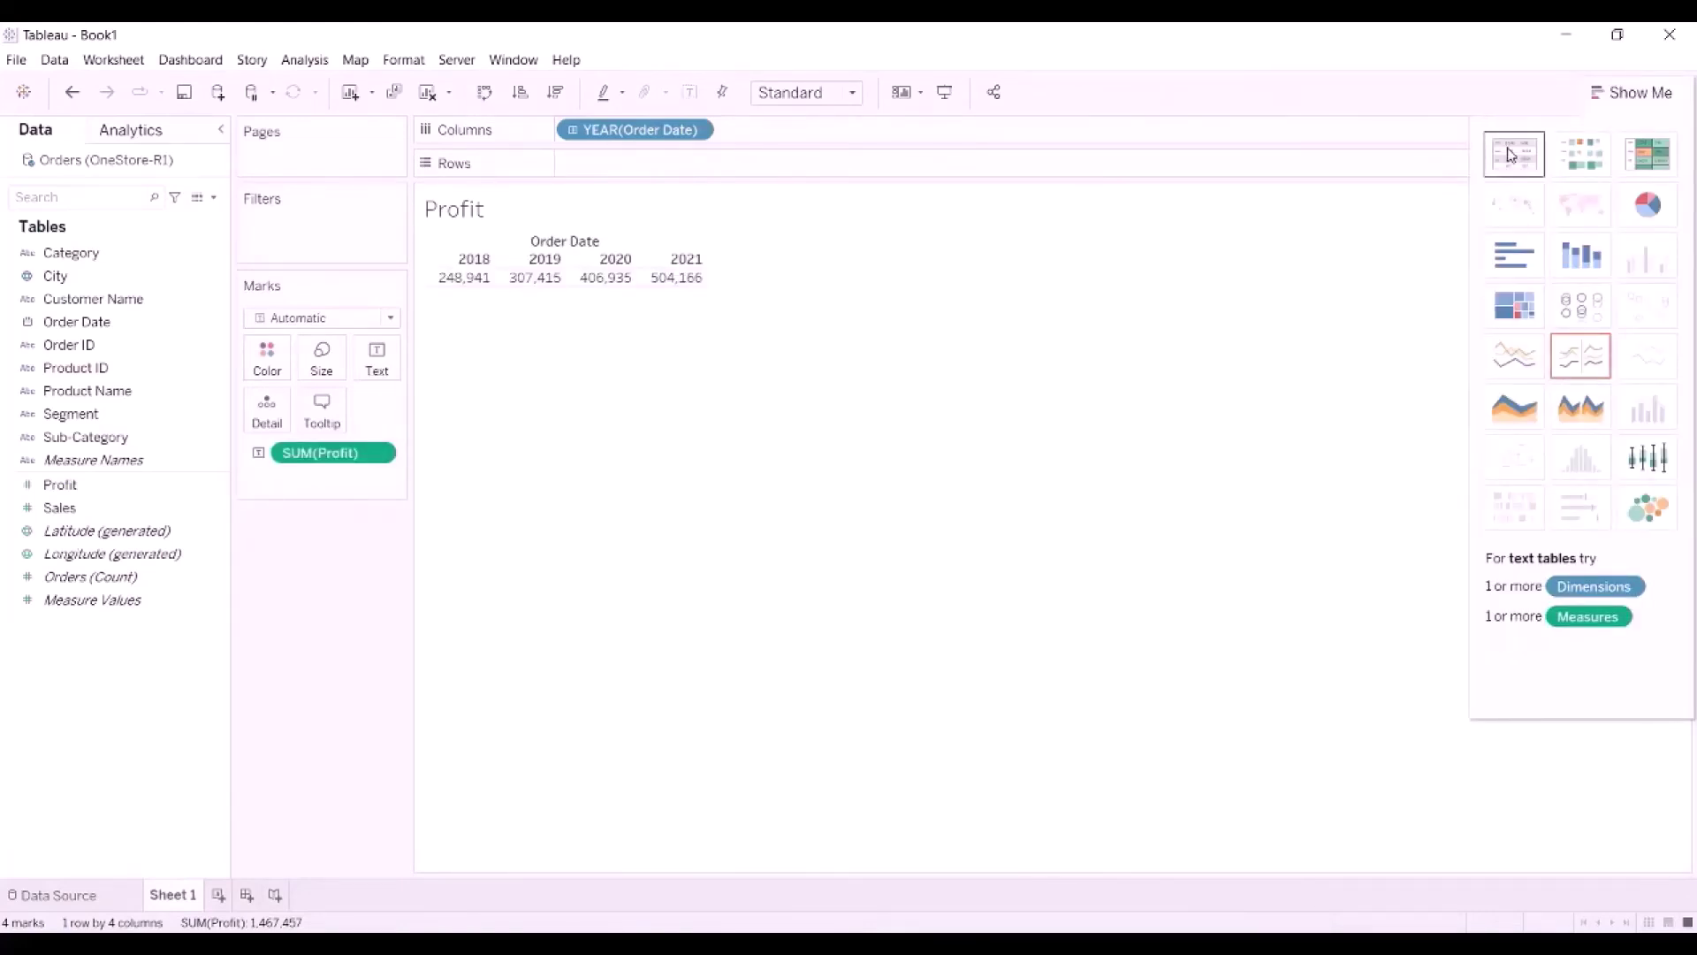
{"action": "mouse_move", "coordinate": [687, 294]}
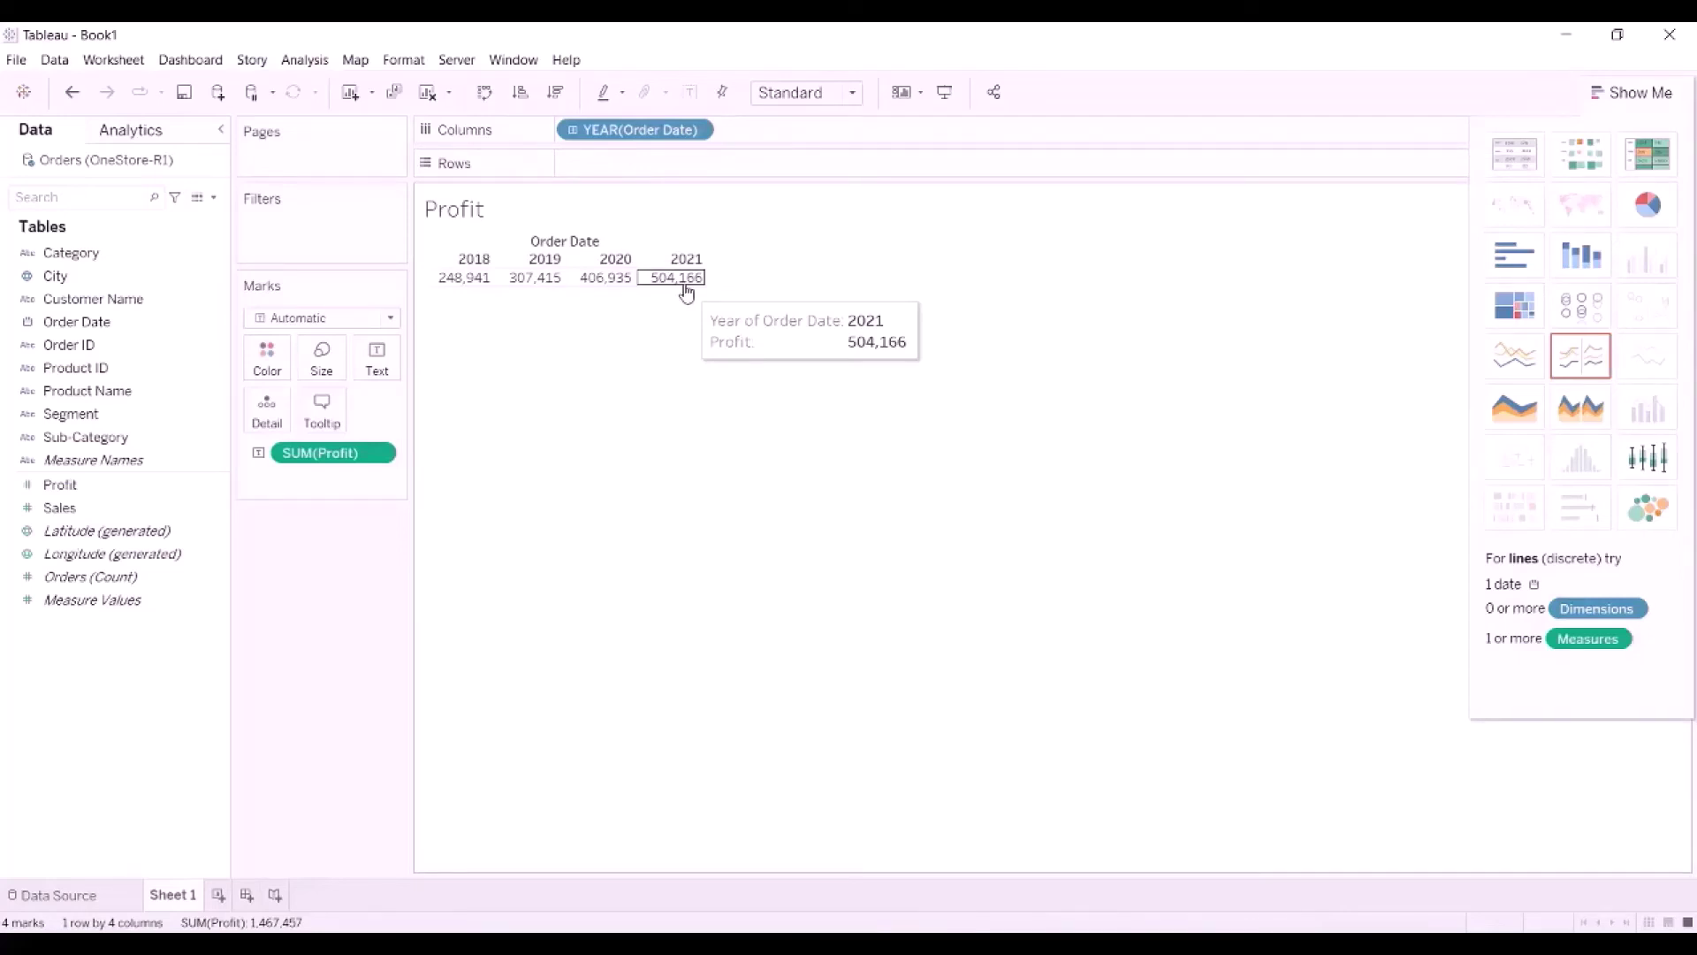
On new Sheet 2, build a text table of Profit by Order Date year, broken down by Category.
{"action": "left_click", "coordinate": [222, 896]}
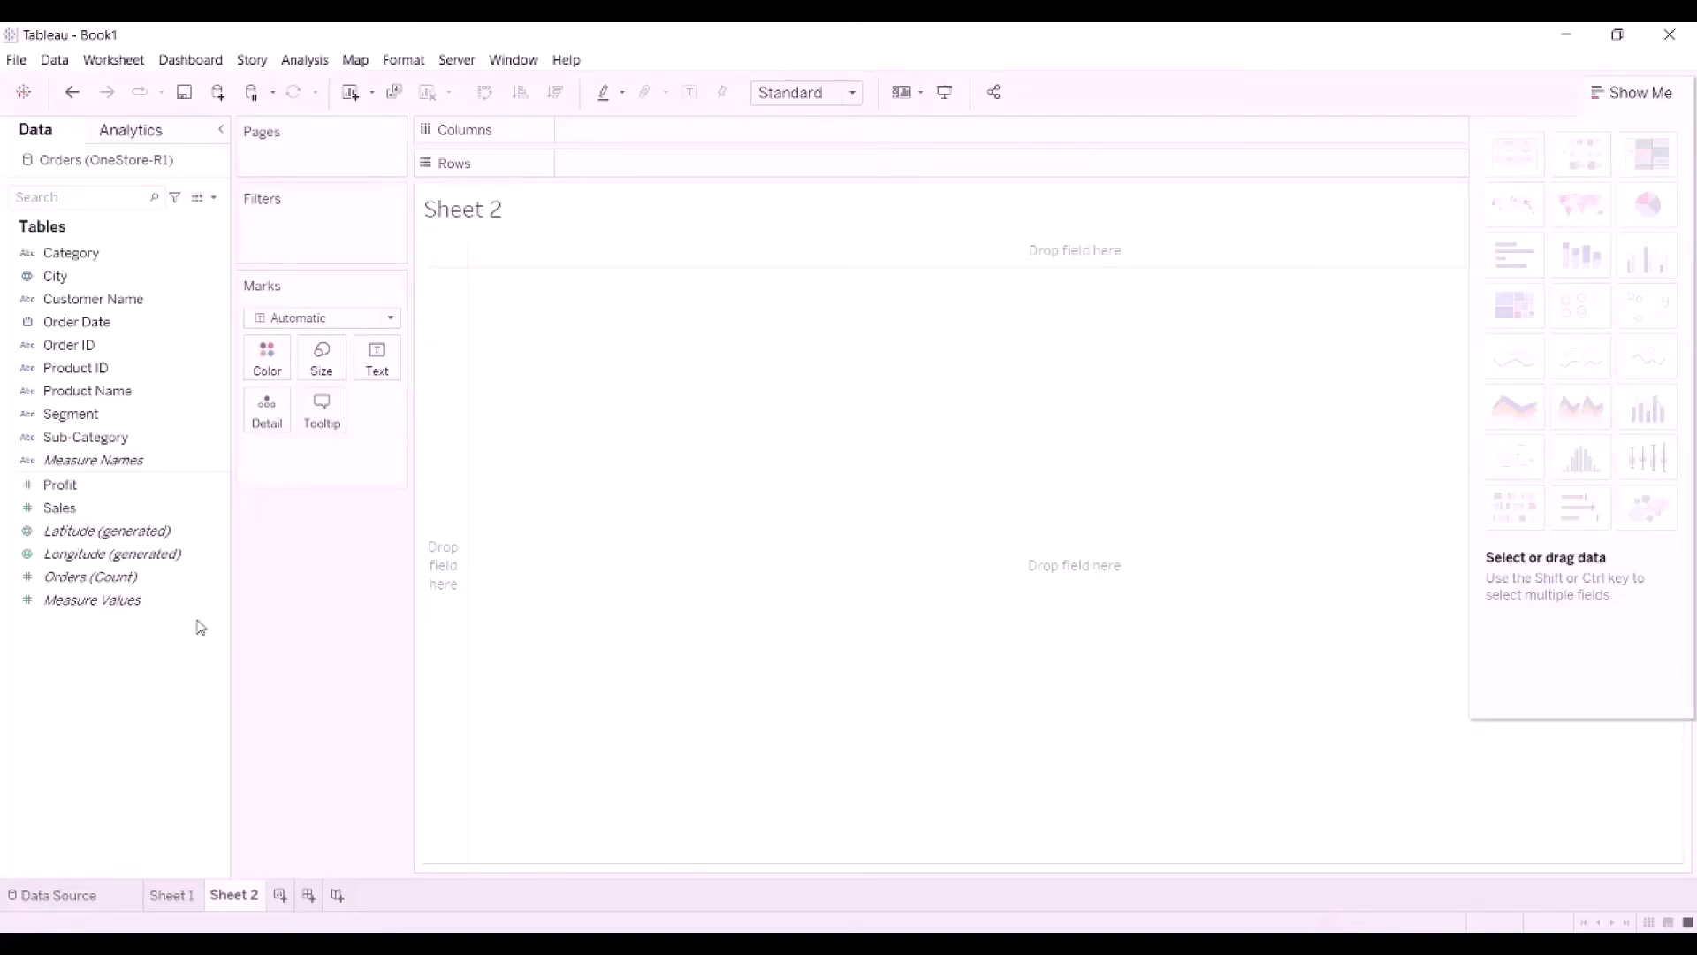
{"action": "left_click", "coordinate": [95, 322]}
{"action": "left_click_drag", "start_coordinate": [96, 322], "coordinate": [620, 133]}
{"action": "left_click", "coordinate": [80, 488]}
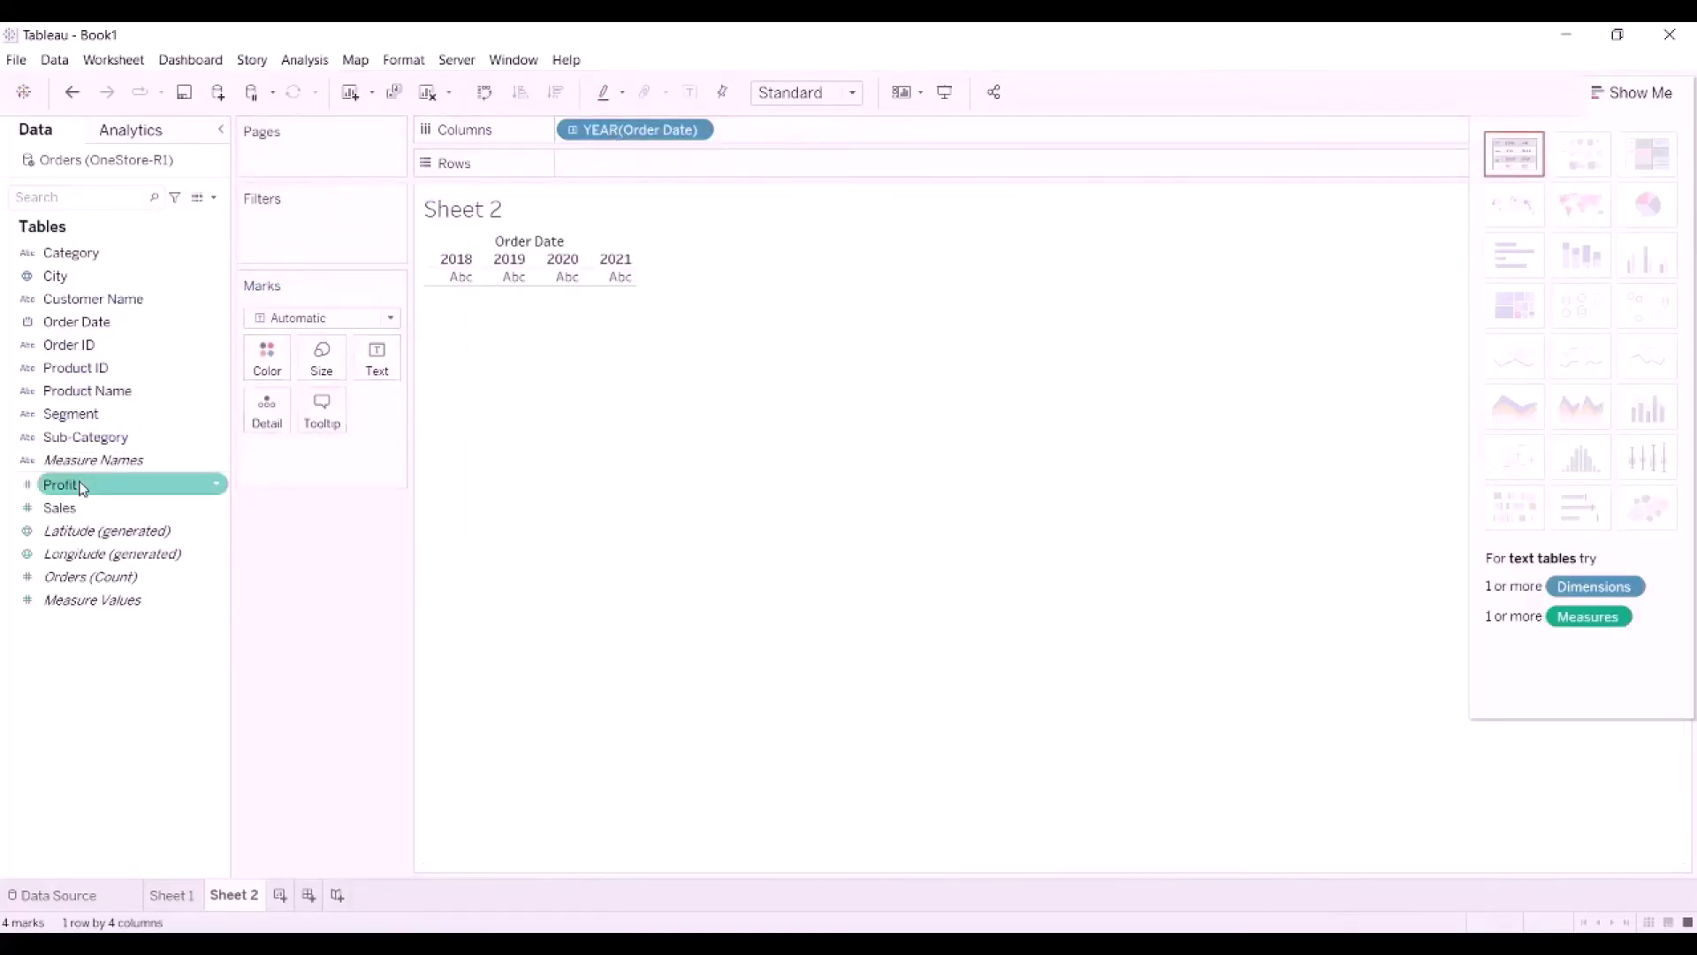
{"action": "left_click_drag", "start_coordinate": [81, 488], "coordinate": [618, 163]}
{"action": "left_click_drag", "start_coordinate": [141, 255], "coordinate": [829, 172]}
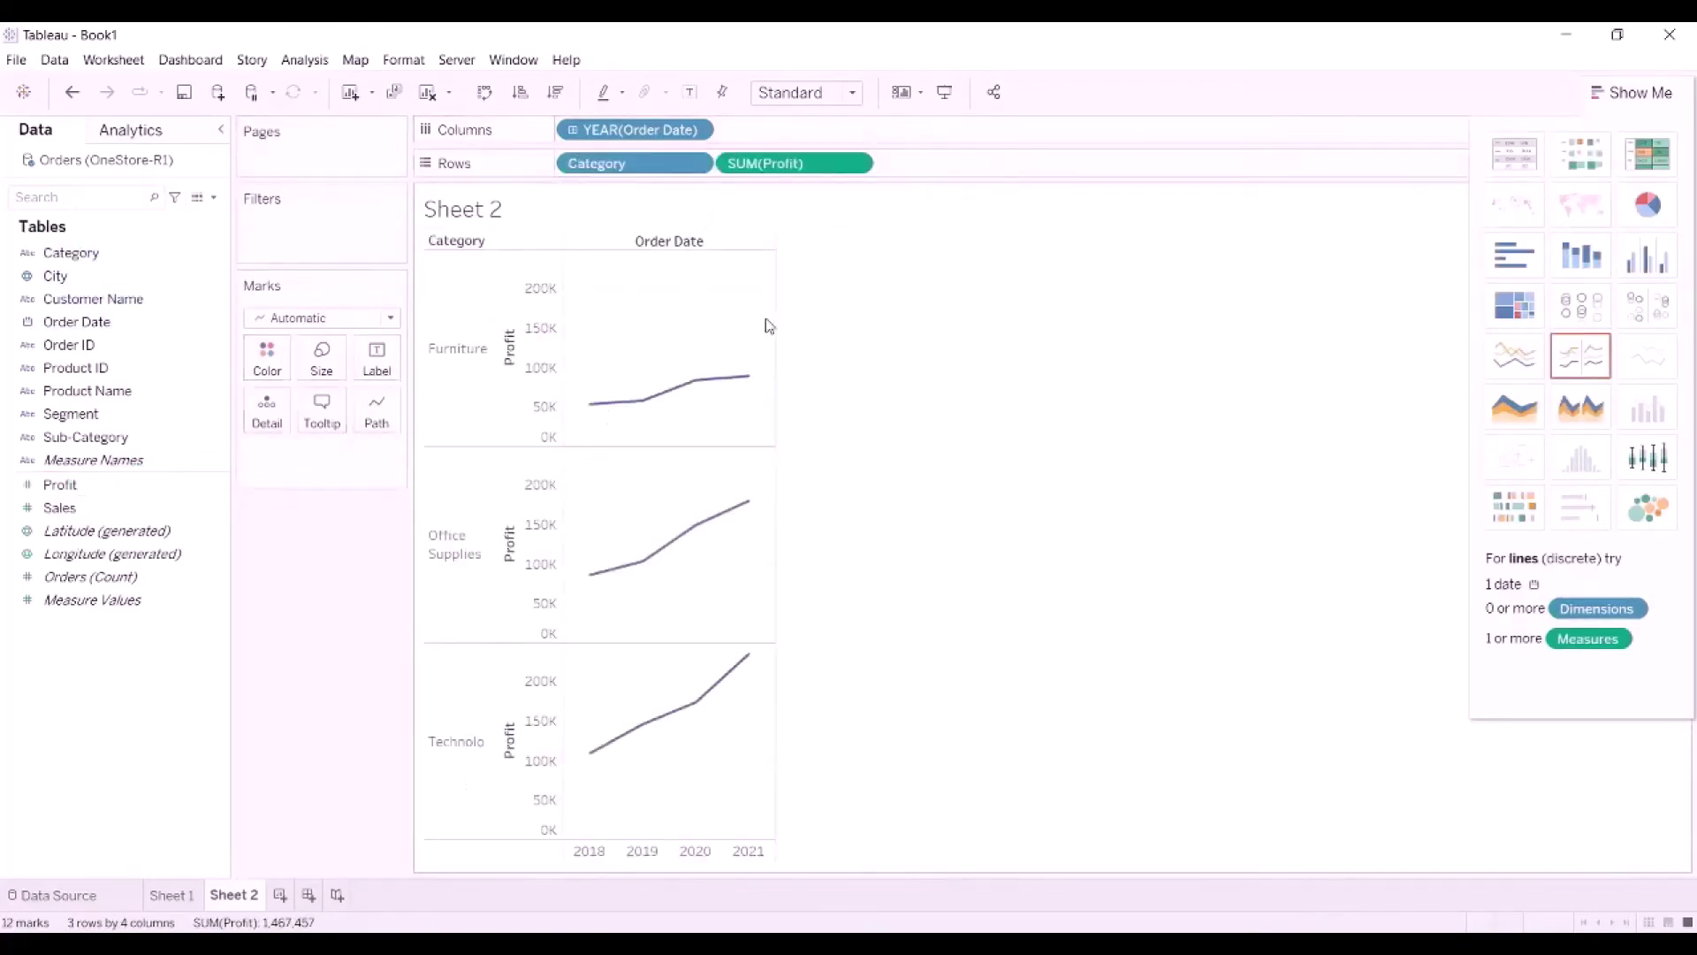
{"action": "left_click", "coordinate": [1511, 167]}
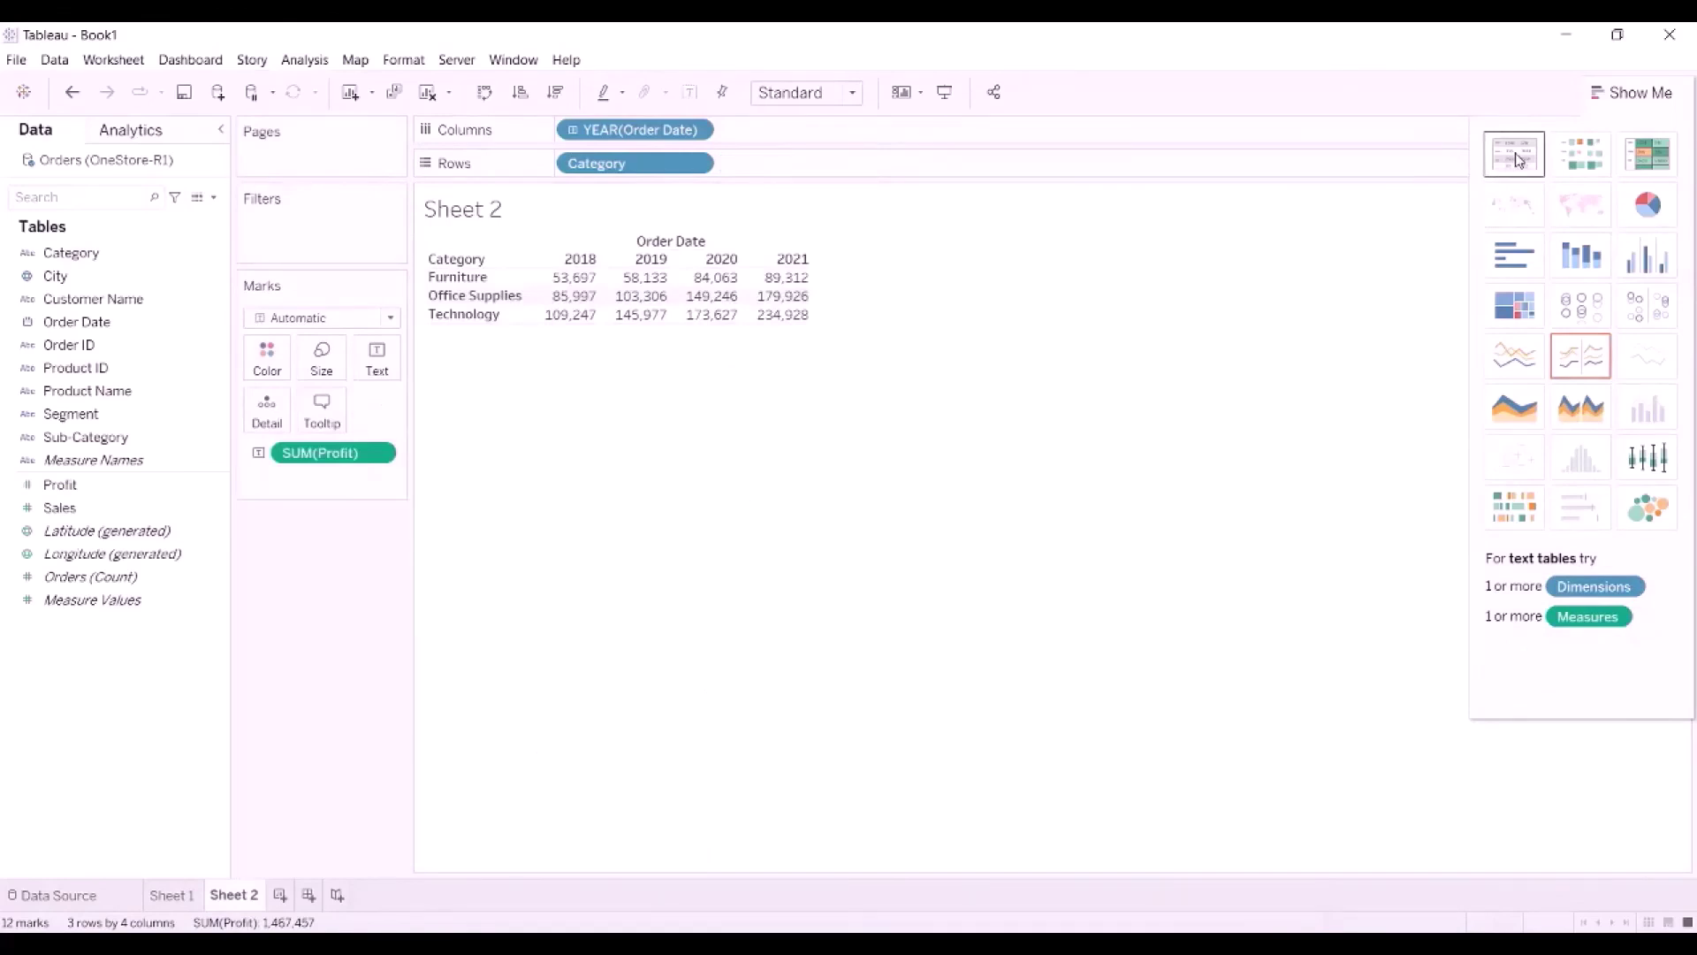
{"action": "mouse_move", "coordinate": [800, 282]}
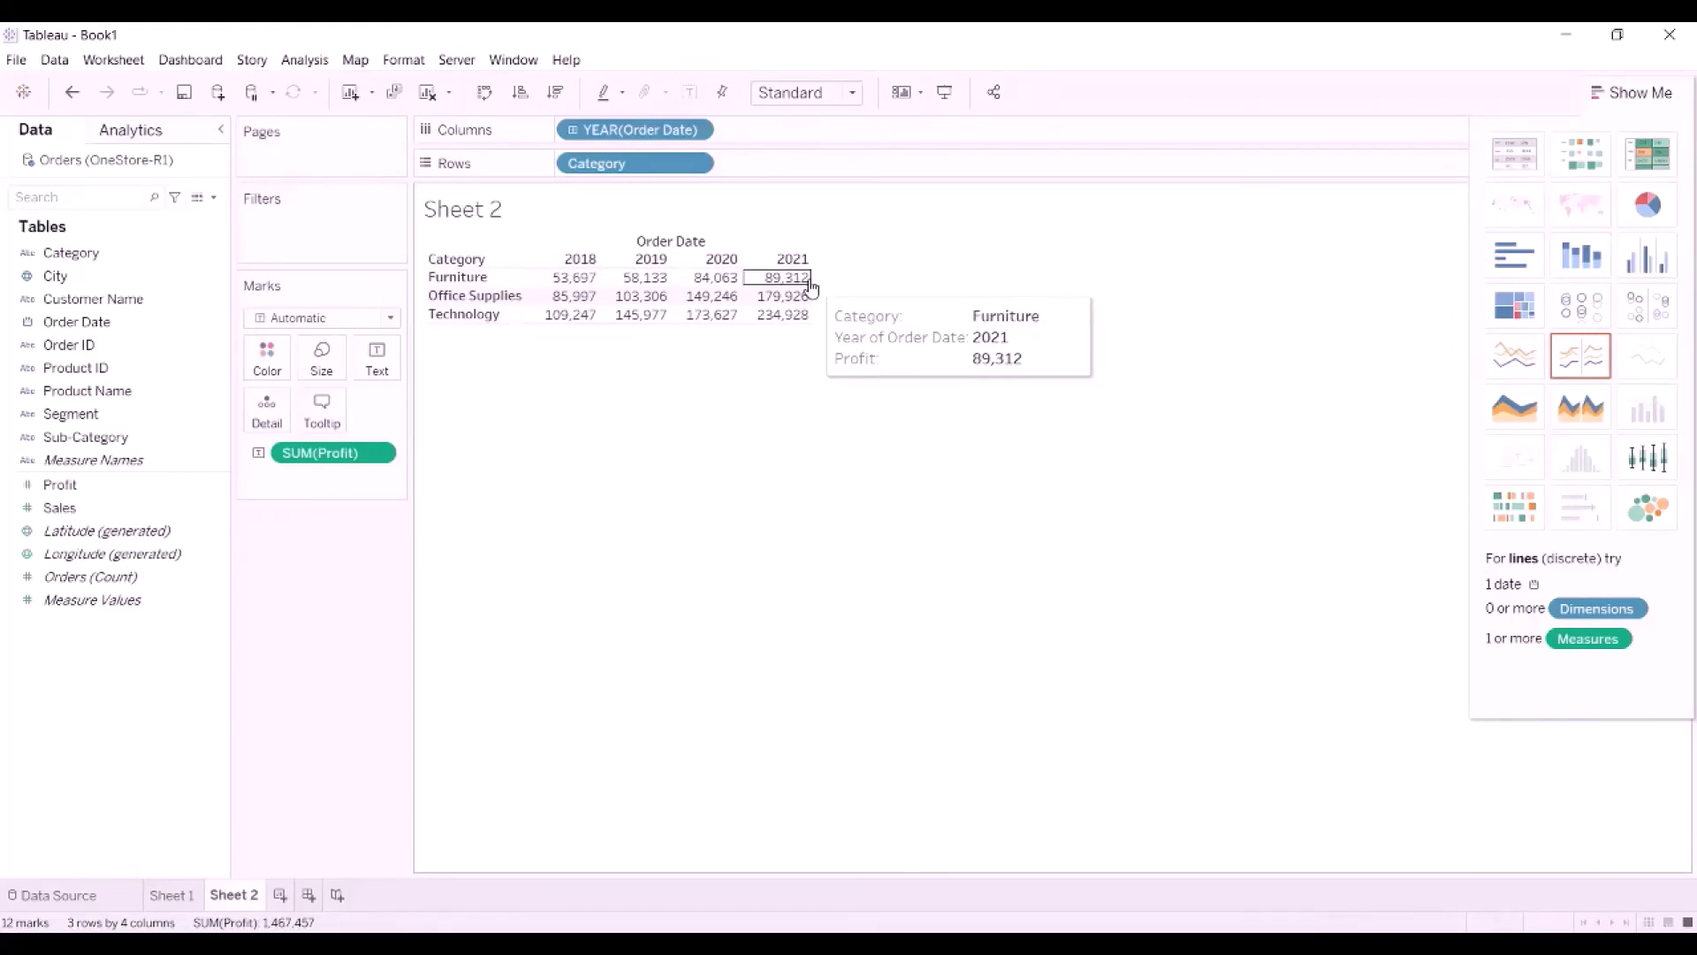
Arrange Rows as Segment, Category and Sub-Category, replacing the original Category breakdown.
{"action": "left_click_drag", "start_coordinate": [124, 416], "coordinate": [786, 165]}
{"action": "left_click", "coordinate": [694, 166]}
{"action": "left_click", "coordinate": [610, 547]}
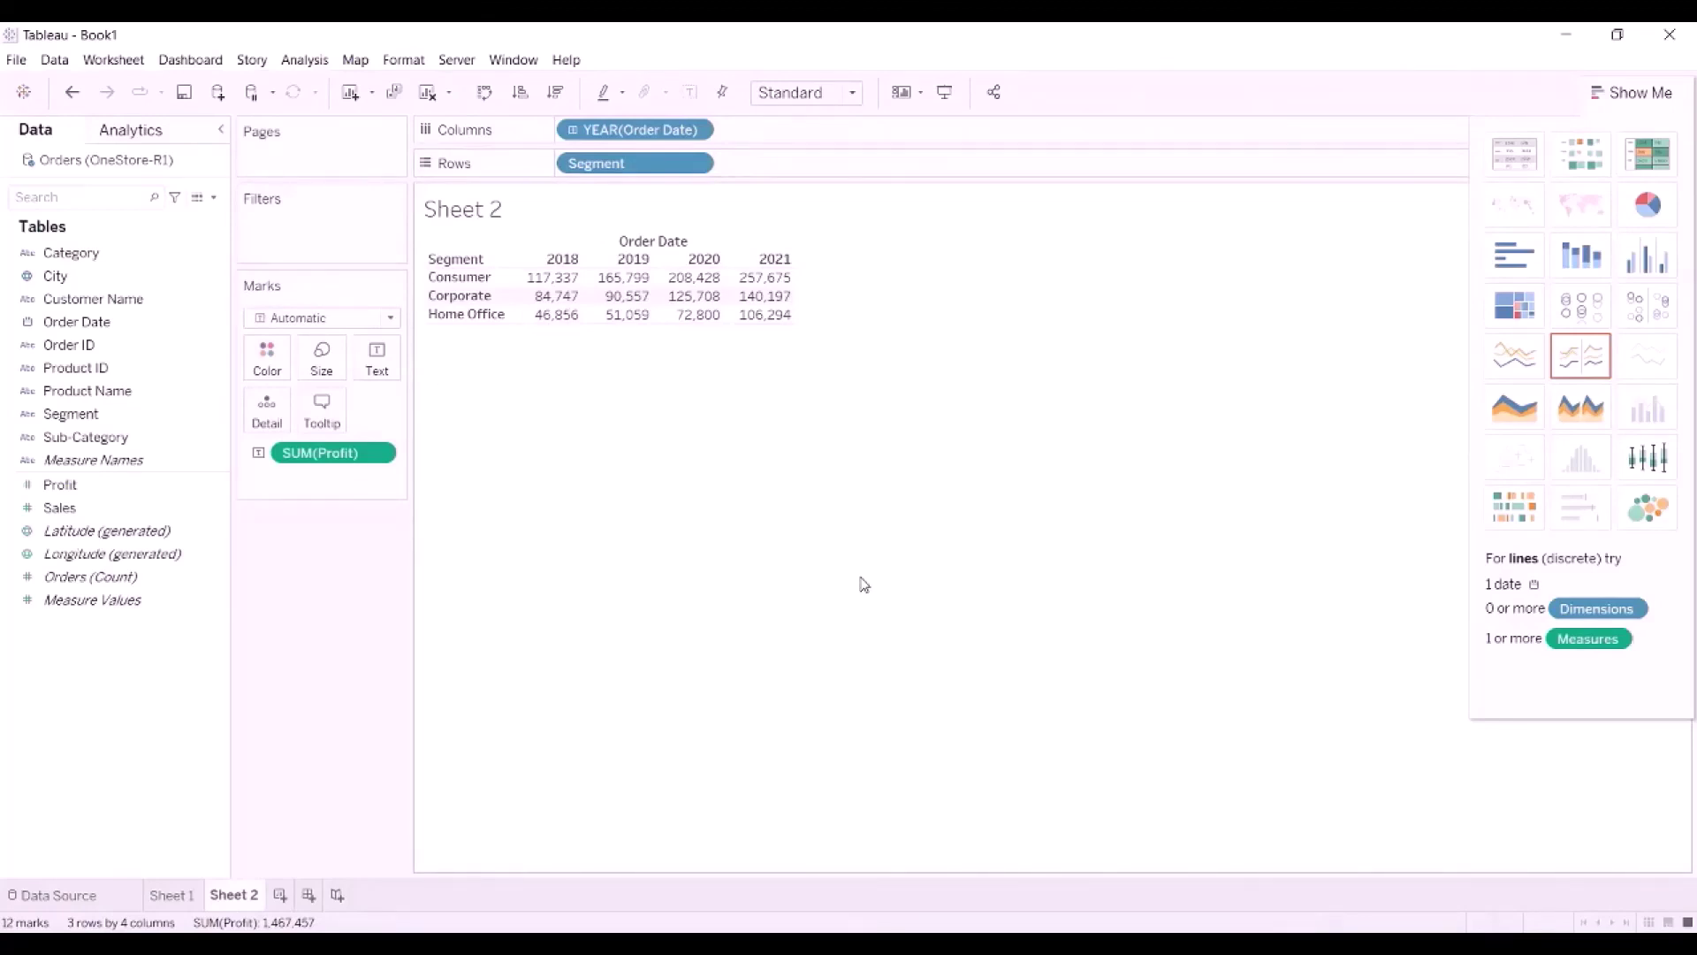
{"action": "mouse_move", "coordinate": [791, 328]}
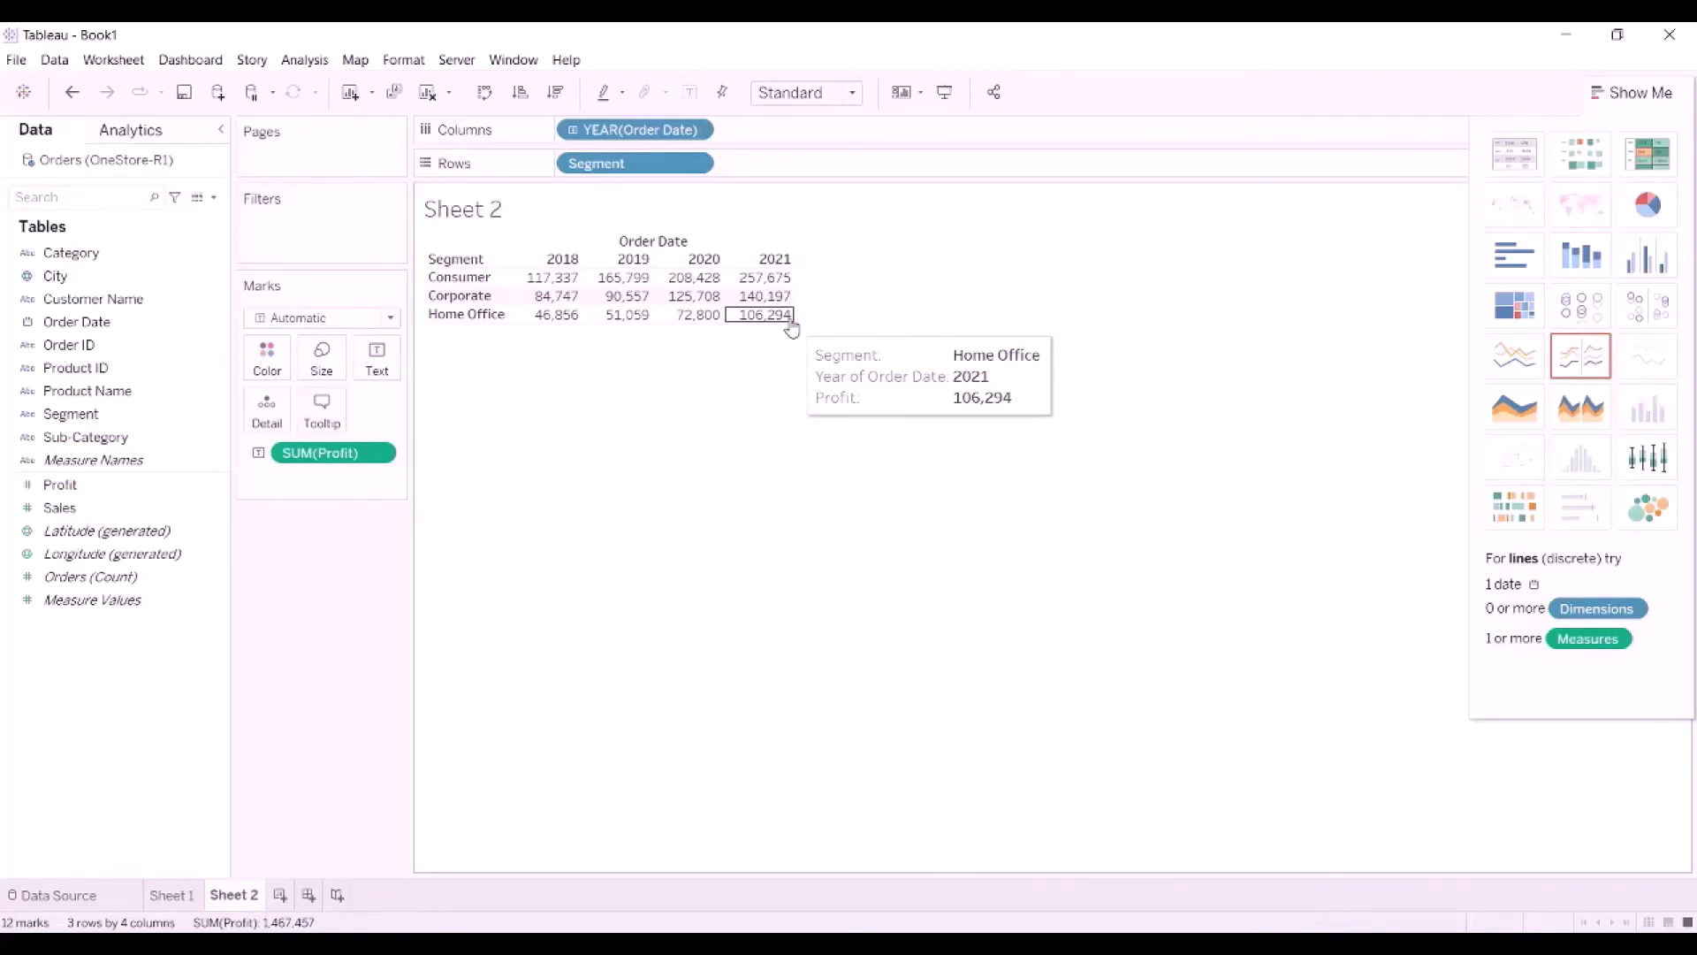
{"action": "left_click_drag", "start_coordinate": [71, 252], "coordinate": [760, 164]}
{"action": "left_click_drag", "start_coordinate": [86, 445], "coordinate": [948, 168]}
{"action": "mouse_move", "coordinate": [953, 670]}
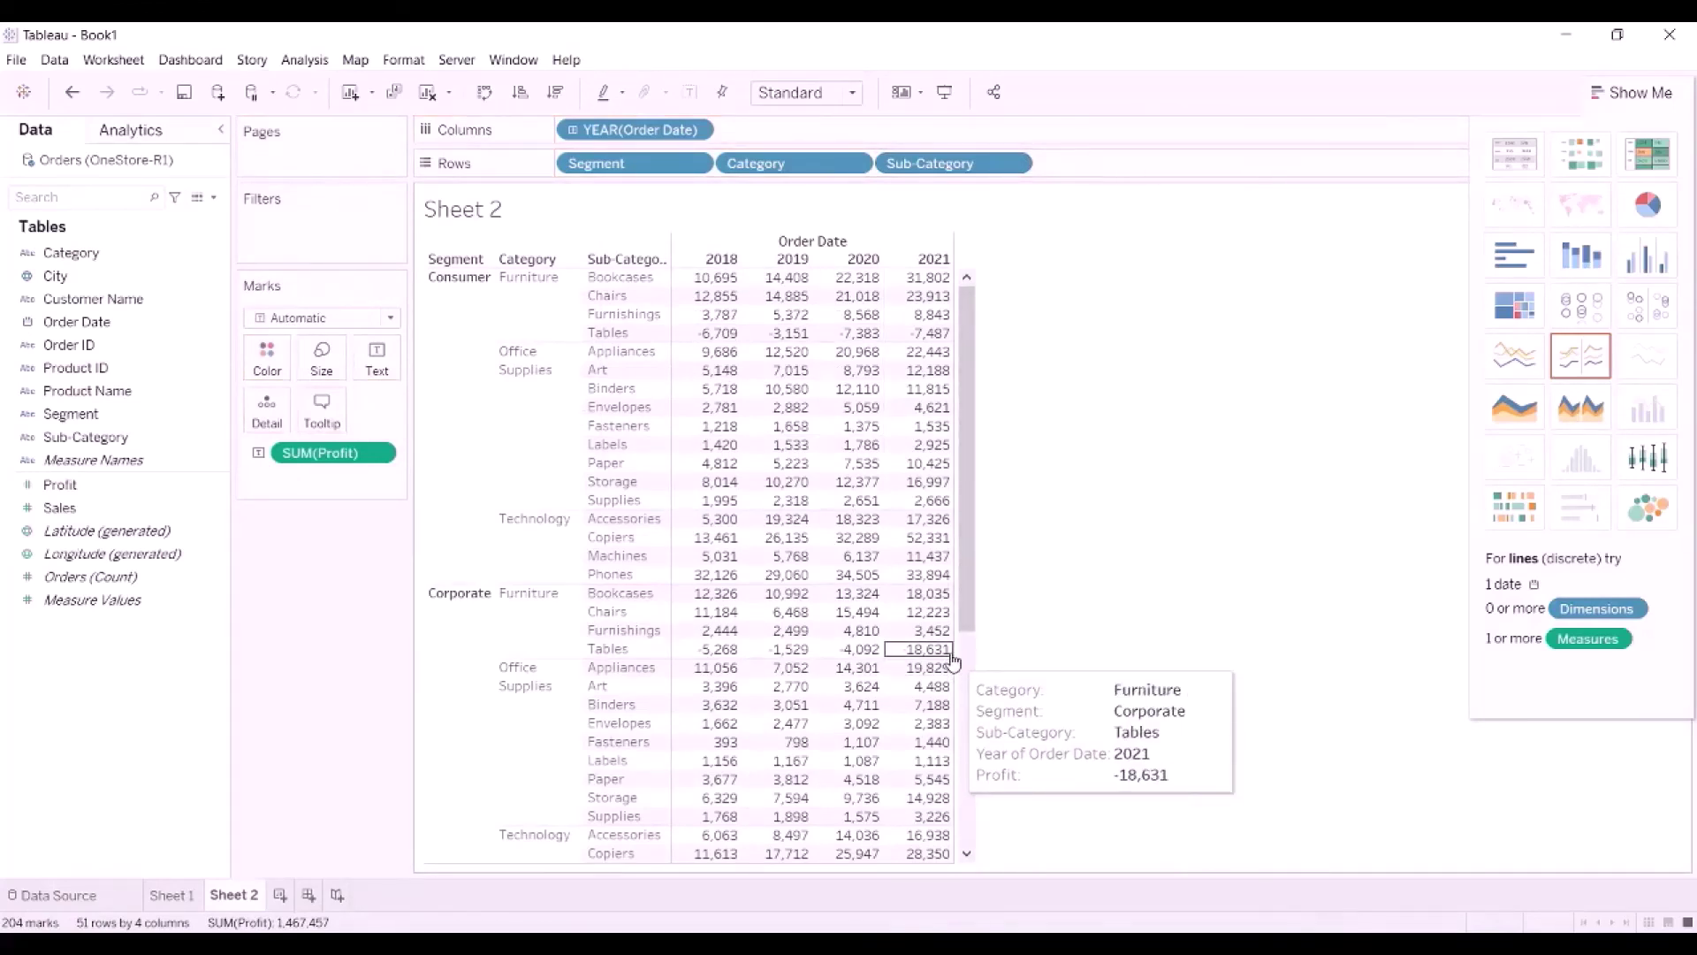
Remove Segment and Category from Rows, leaving profit by year for Sub-Category alone.
{"action": "left_click", "coordinate": [694, 163]}
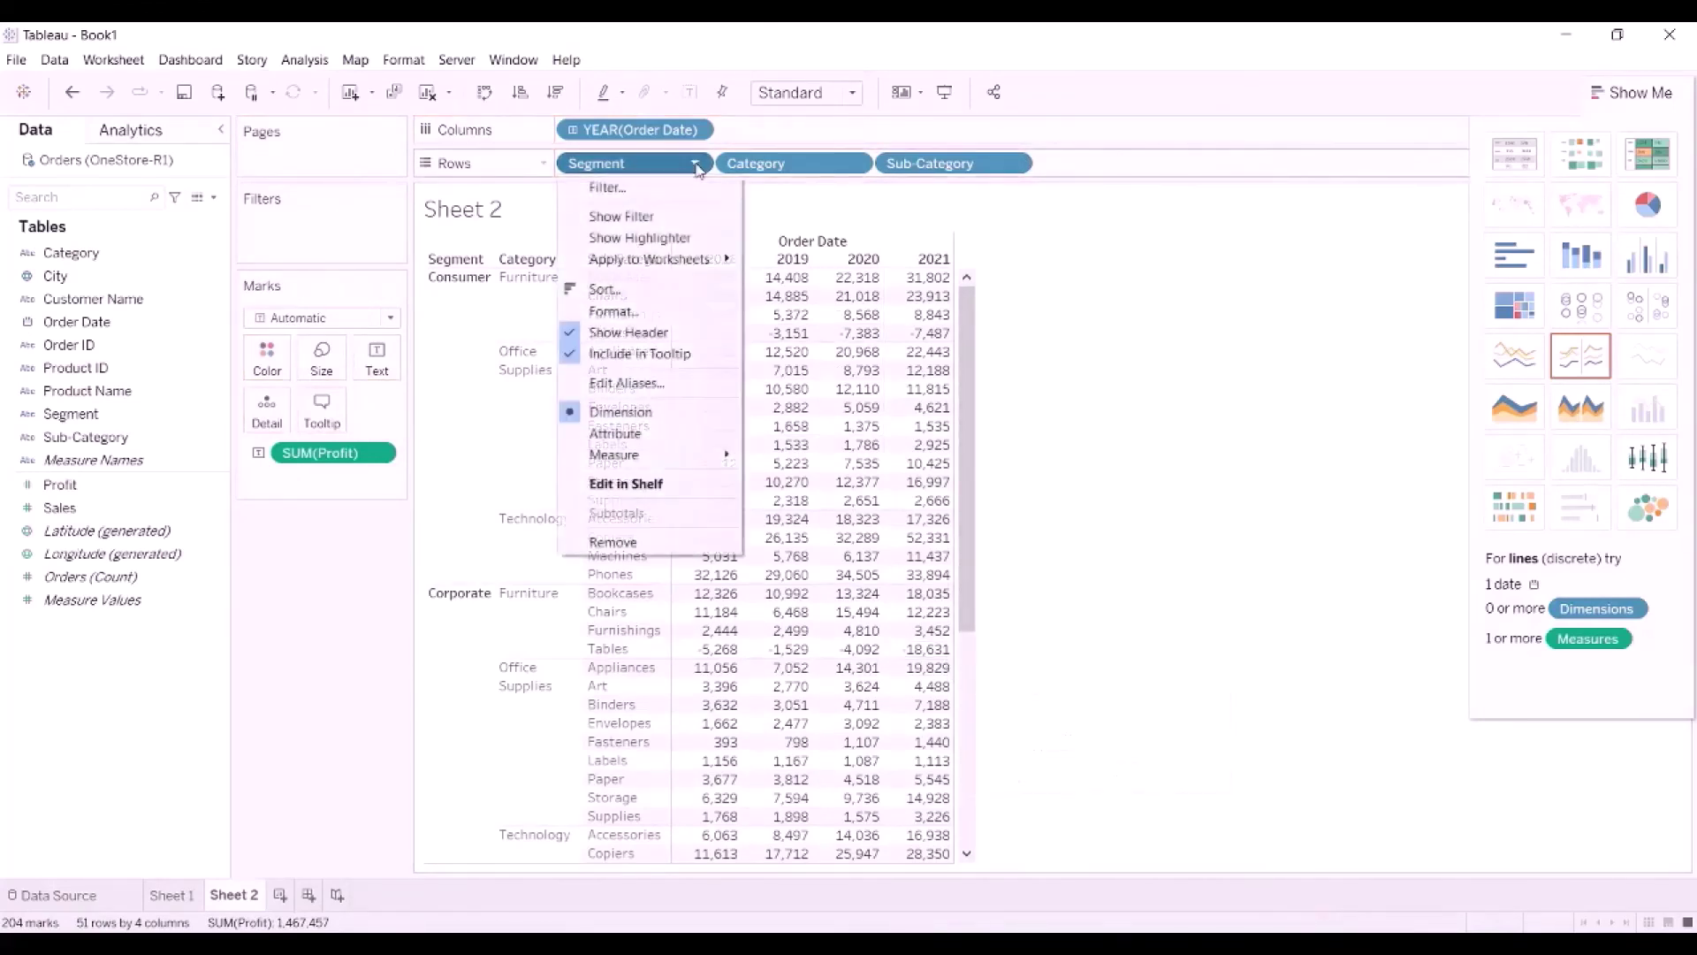
{"action": "left_click", "coordinate": [634, 540]}
{"action": "left_click", "coordinate": [695, 165]}
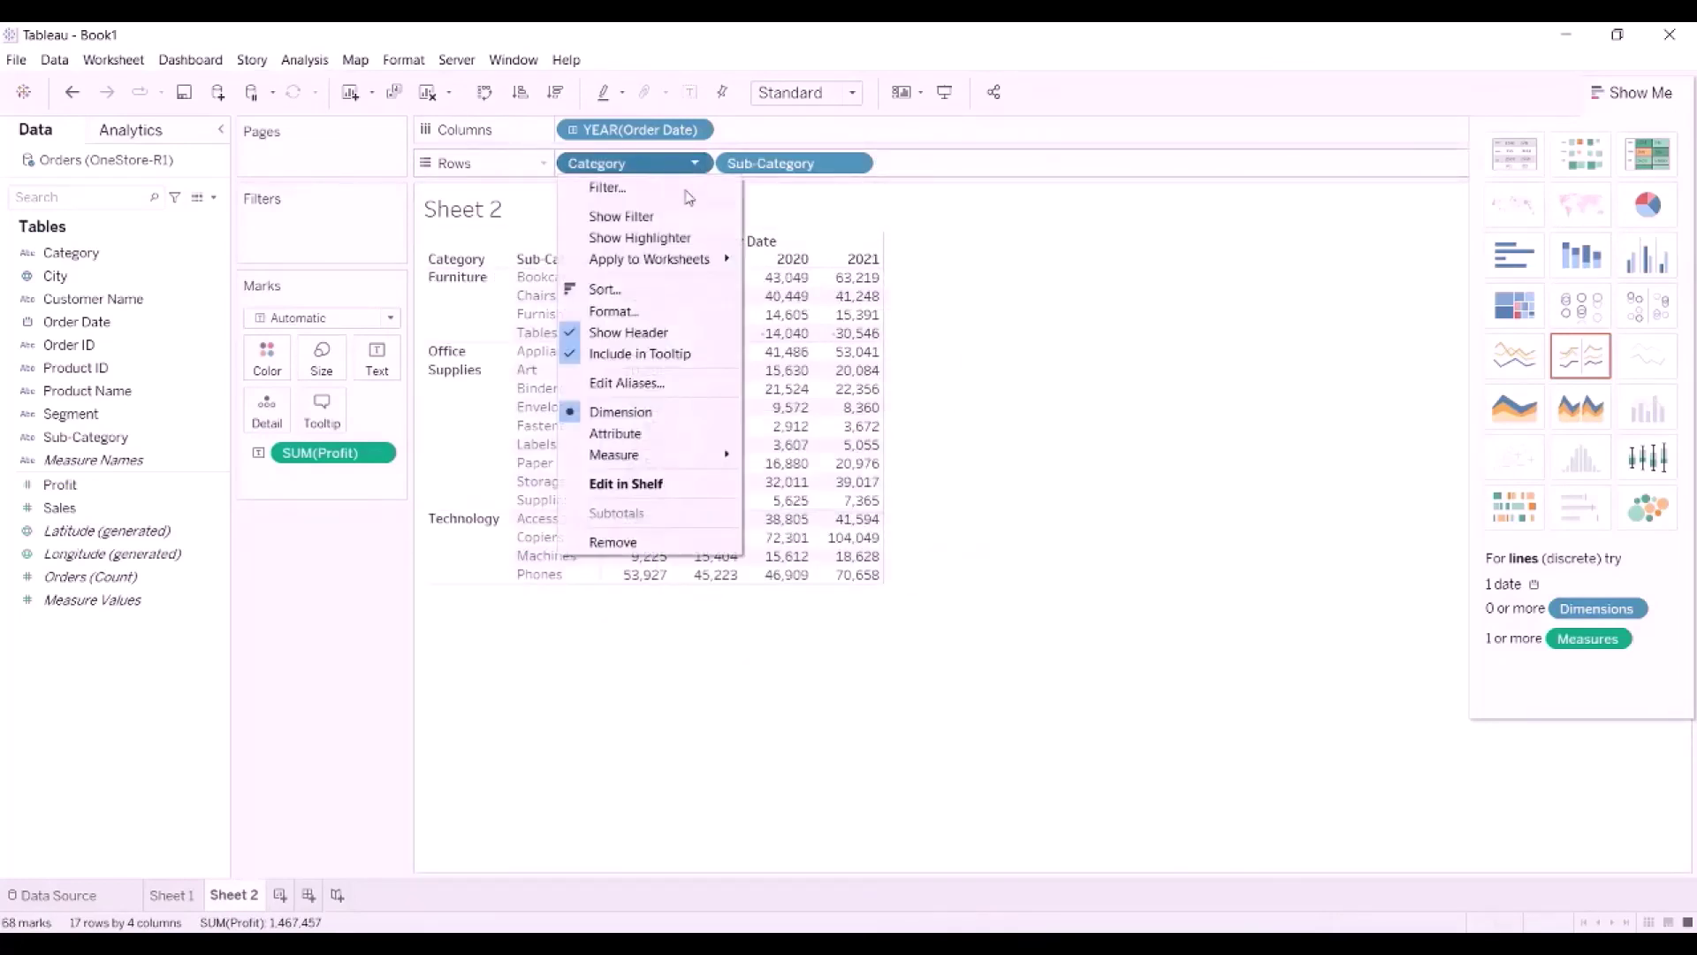
{"action": "left_click", "coordinate": [612, 541]}
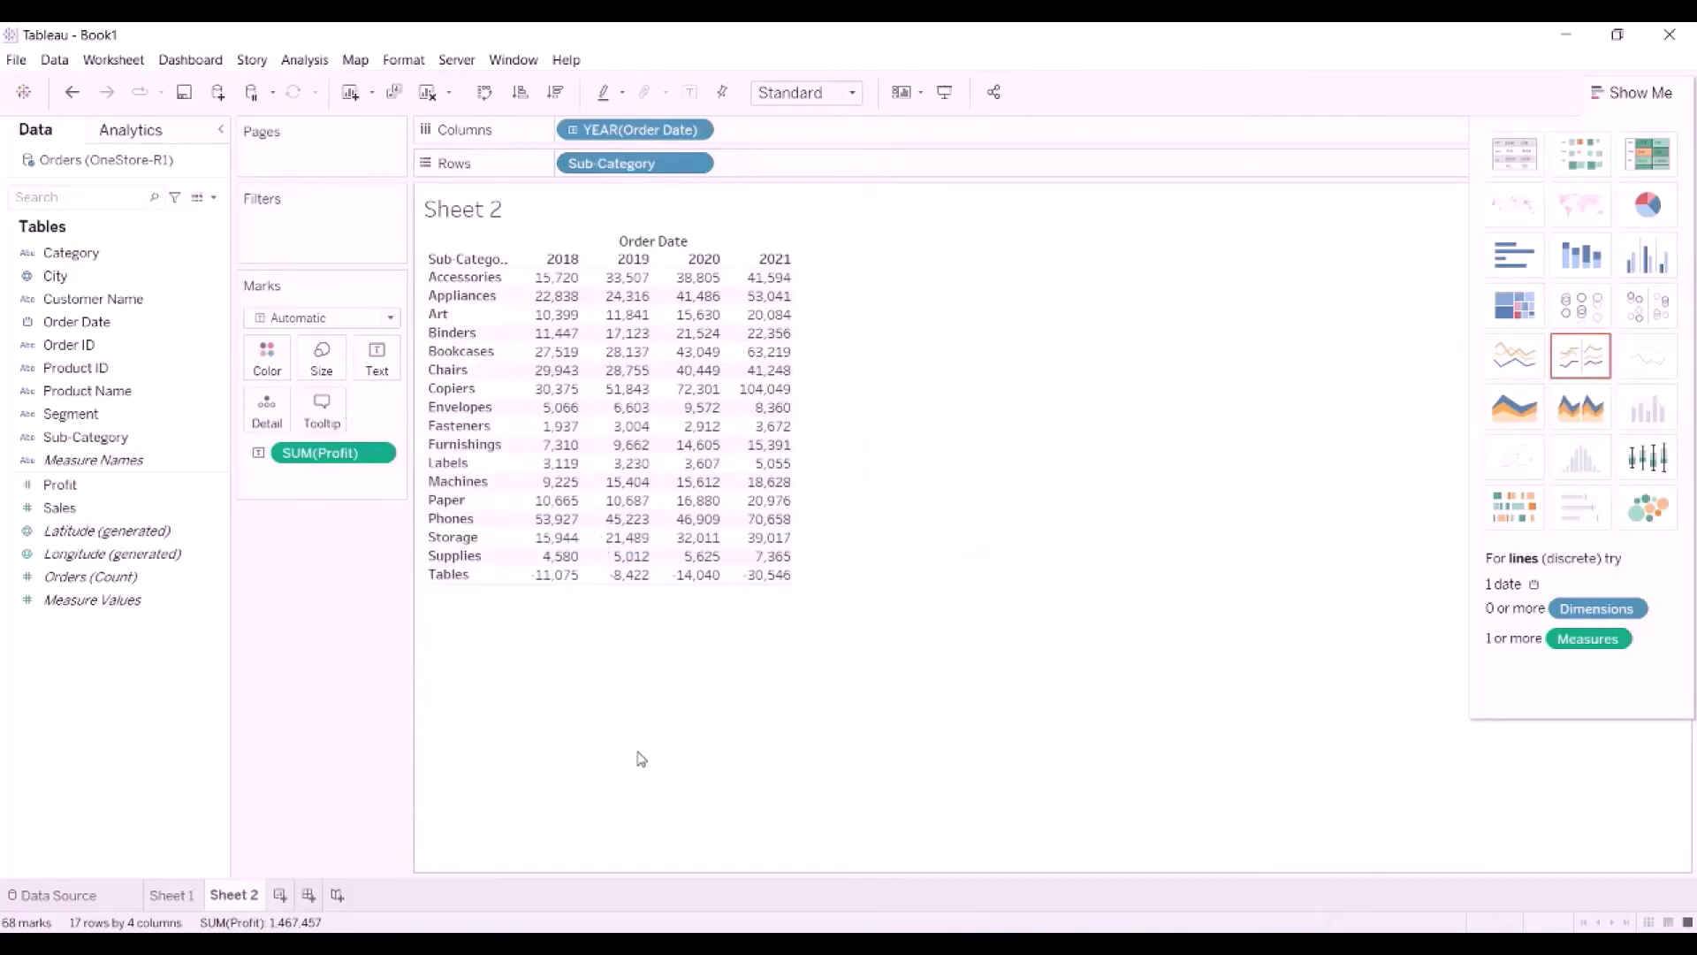
{"action": "mouse_move", "coordinate": [794, 591]}
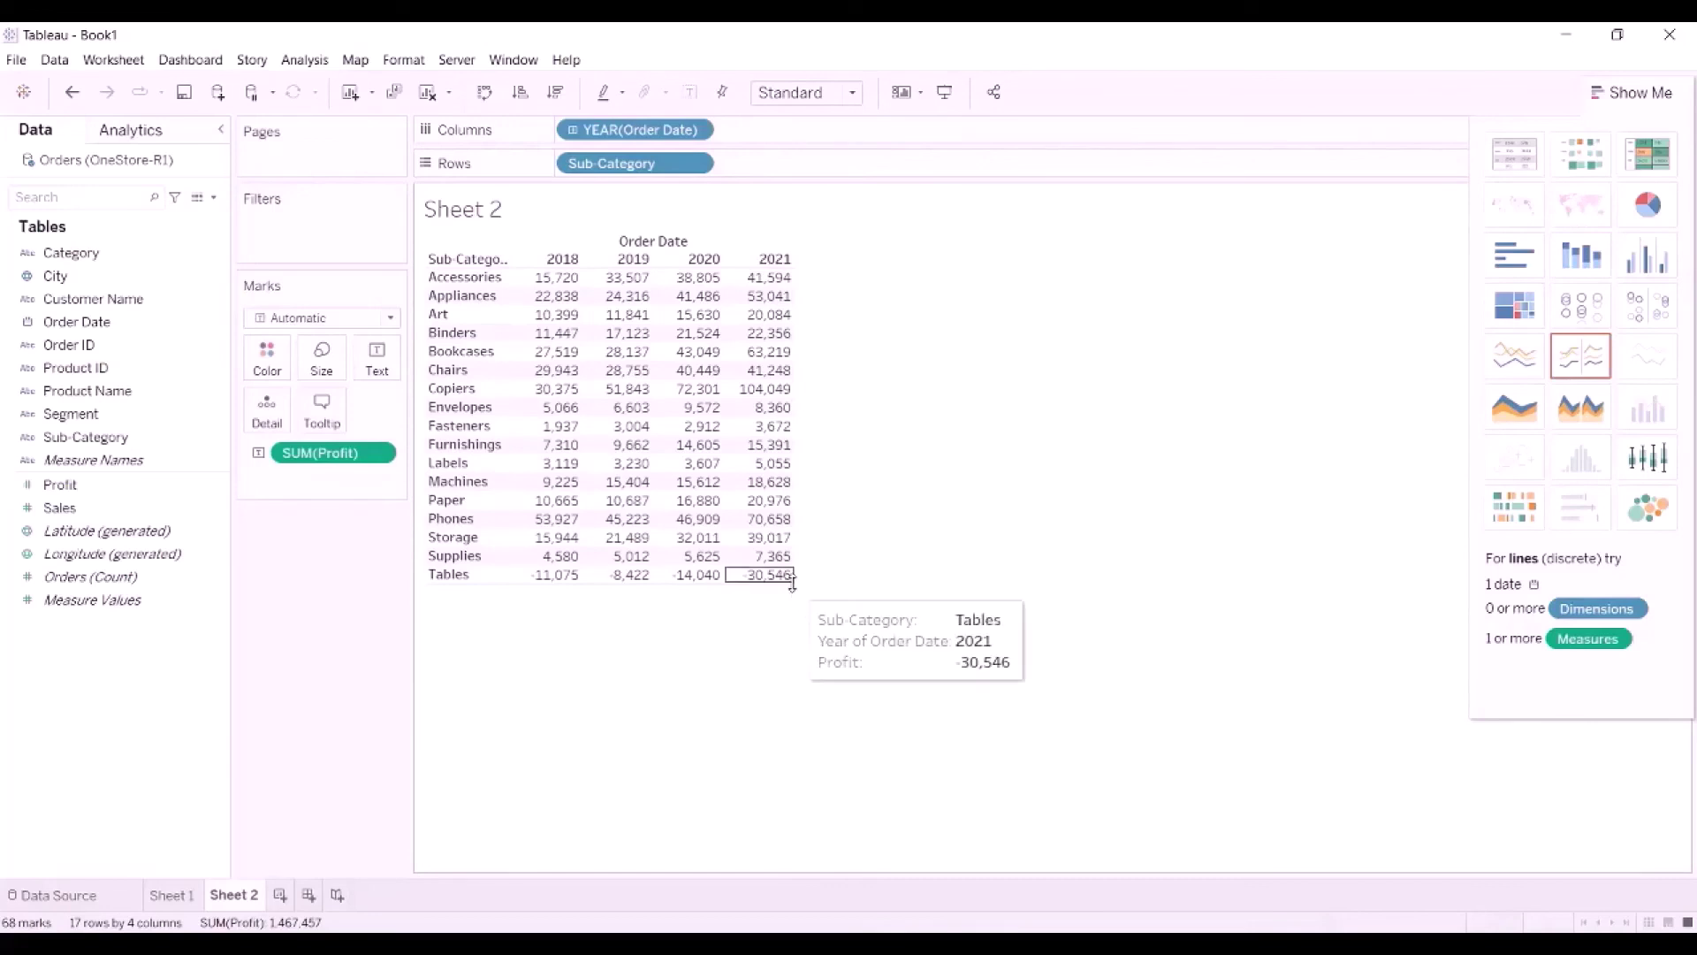